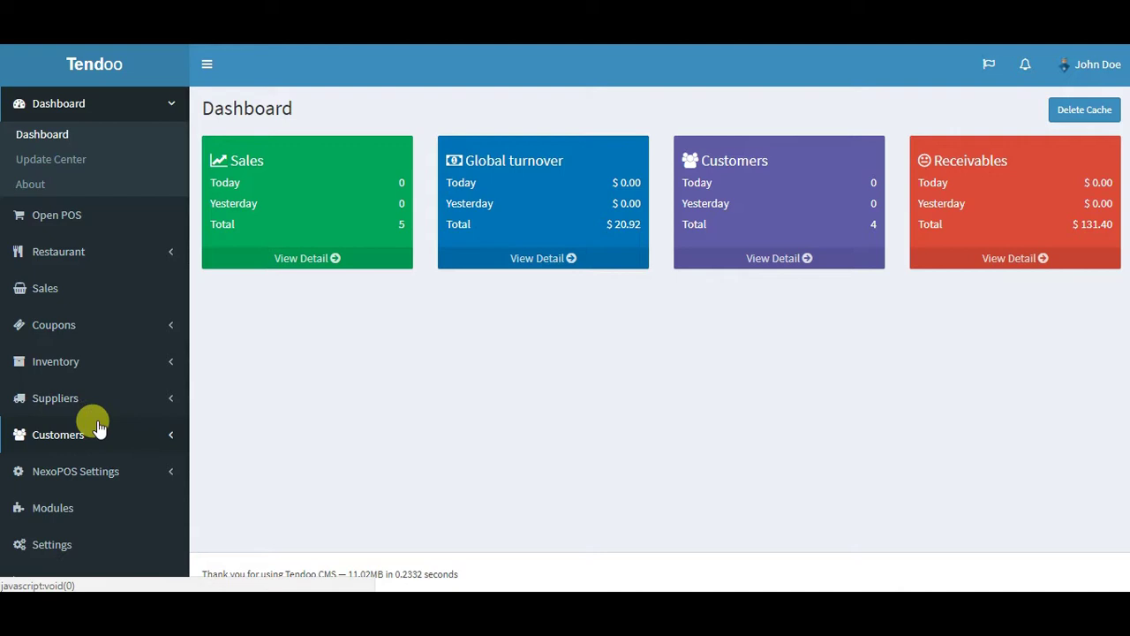
Review the general site settings (NexoPOS name, UTC-11:00 Midway Island, English) and re-expand NexoPOS Settings
scroll(111, 424, "down", 2)
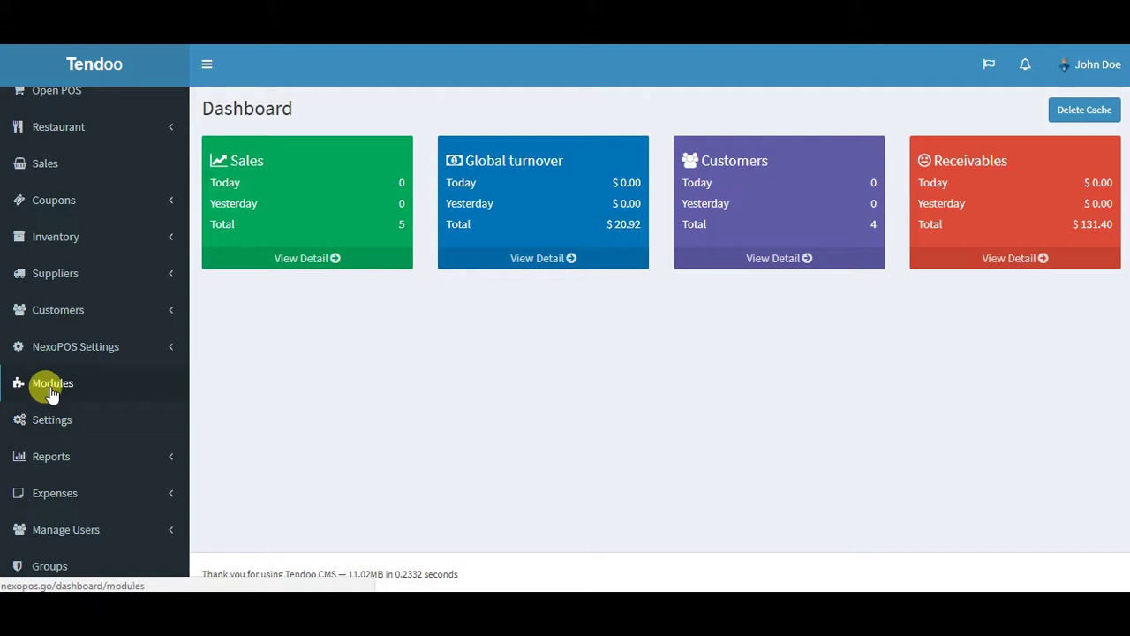
left_click(85, 353)
scroll(86, 356, "down", 3)
scroll(86, 356, "down", 2)
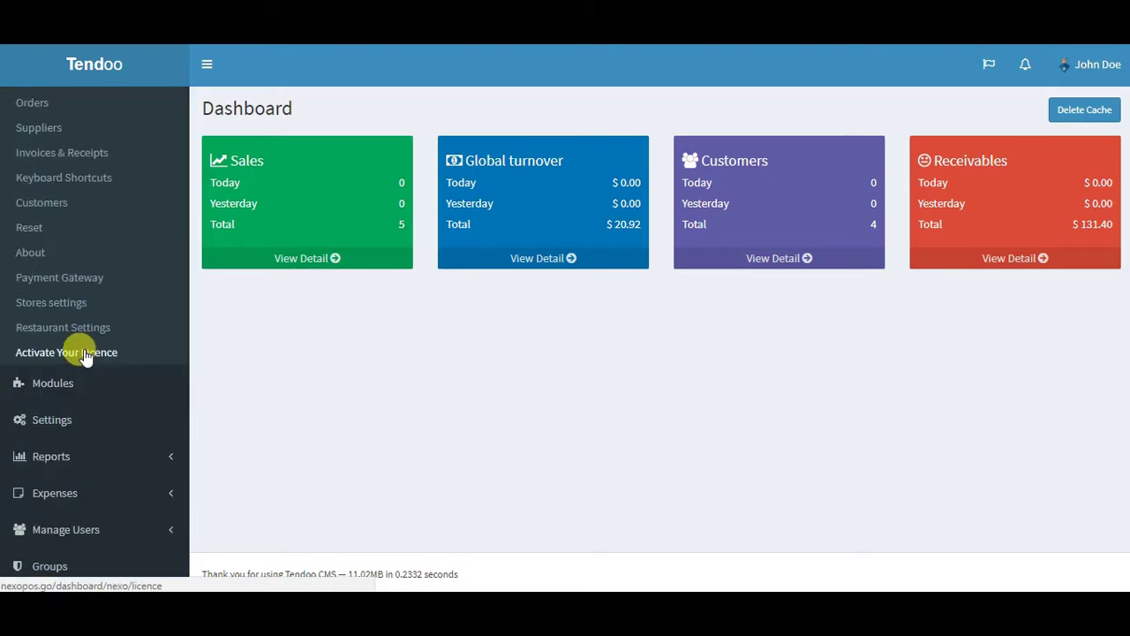
left_click(55, 429)
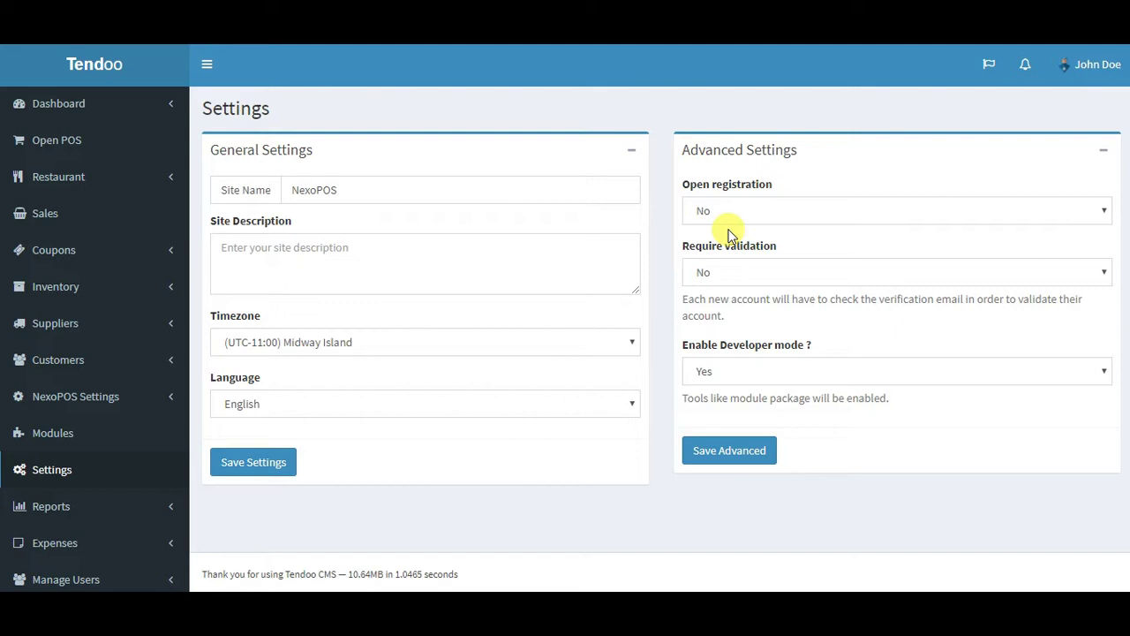
left_click(91, 403)
scroll(91, 403, "down", 3)
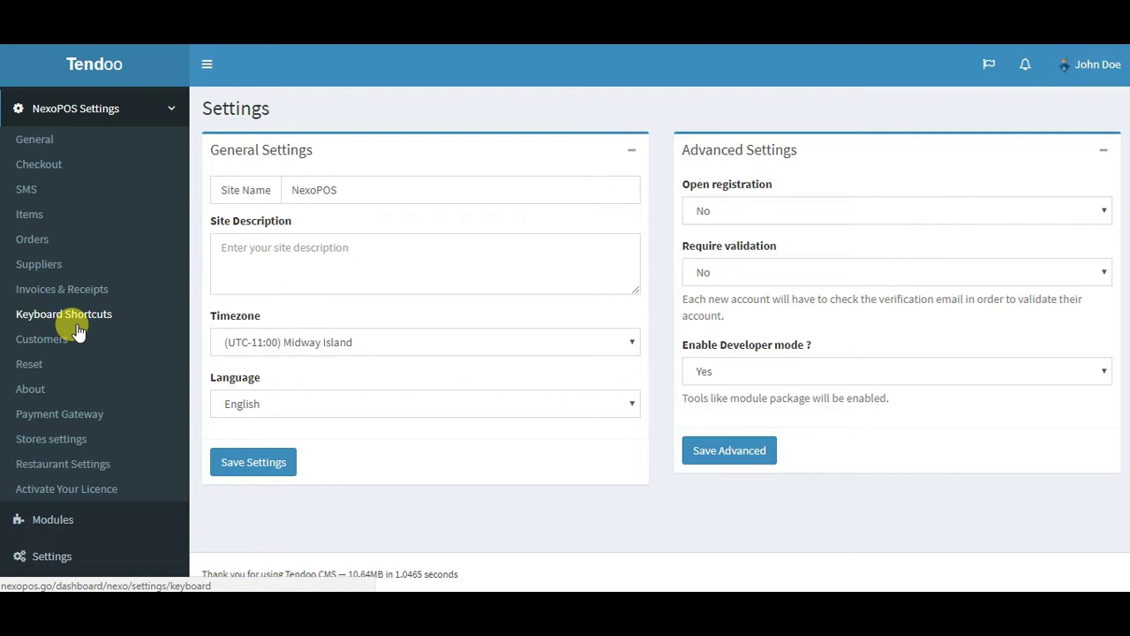
In Checkout settings, set Enable VAT to Yes, change the rate from 10 to 15, and save
left_click(55, 171)
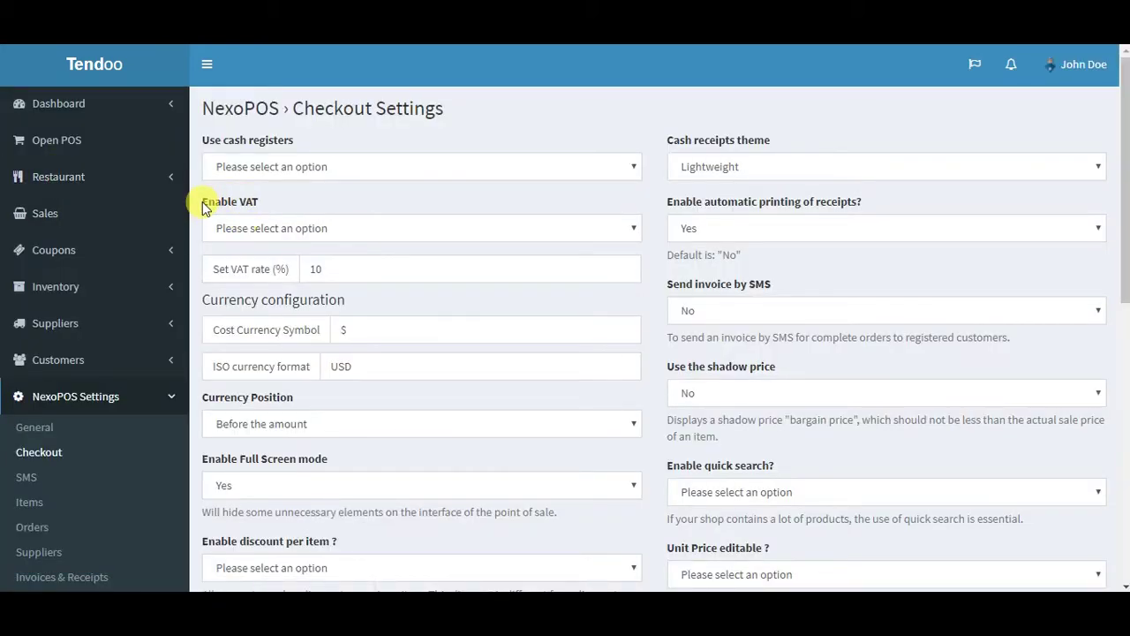
left_click_drag(203, 205, 259, 208)
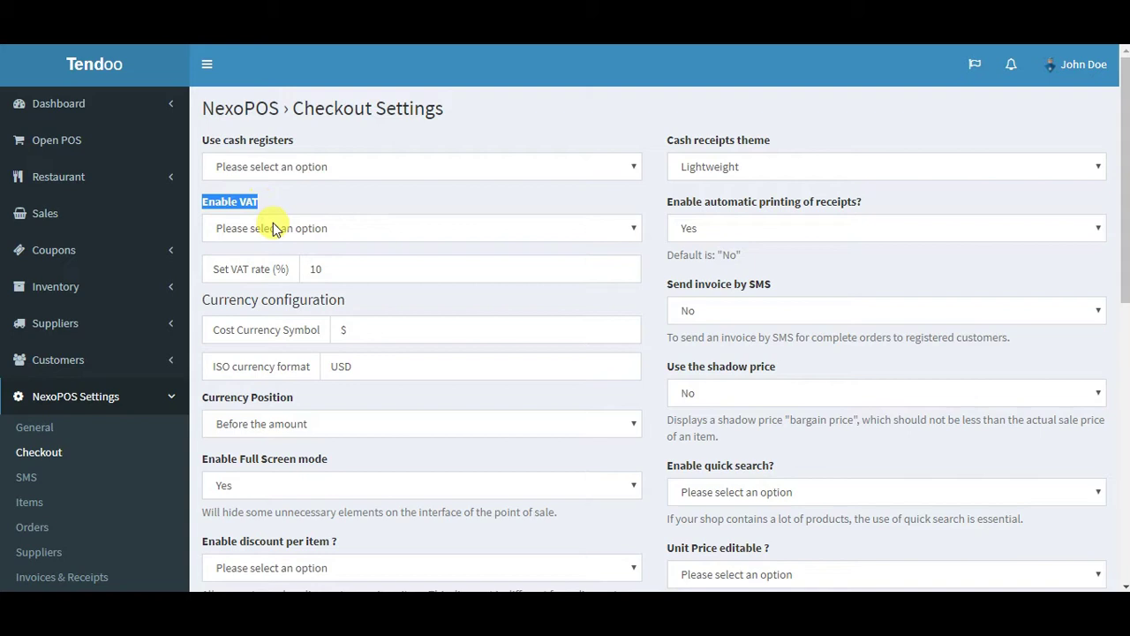
left_click(273, 229)
left_click(253, 264)
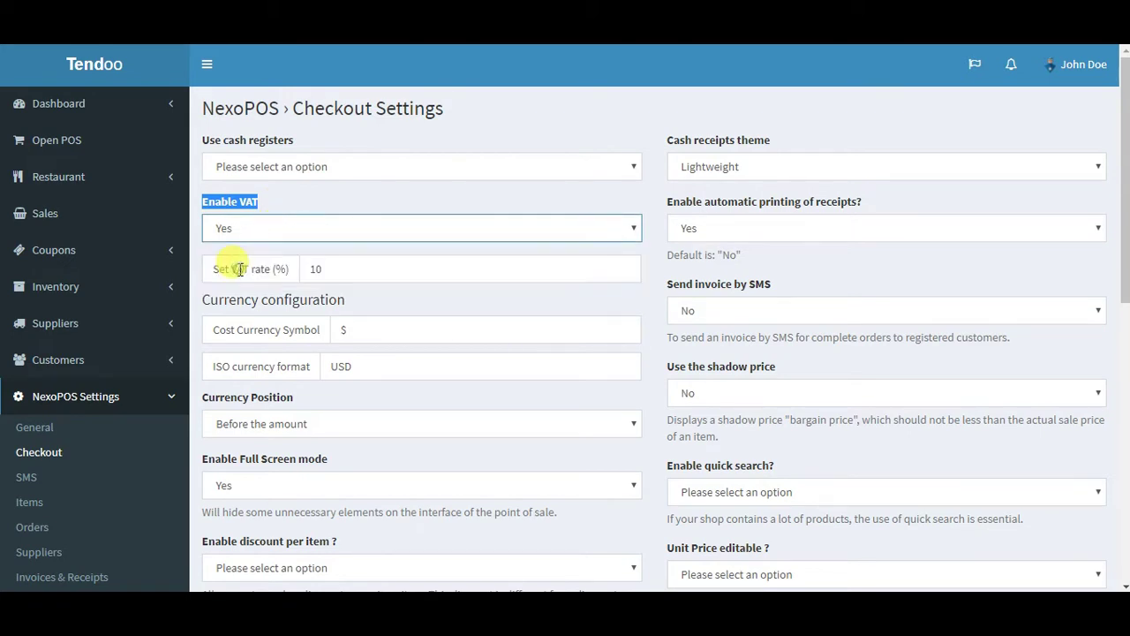
double_click(316, 269)
key("BackSpace")
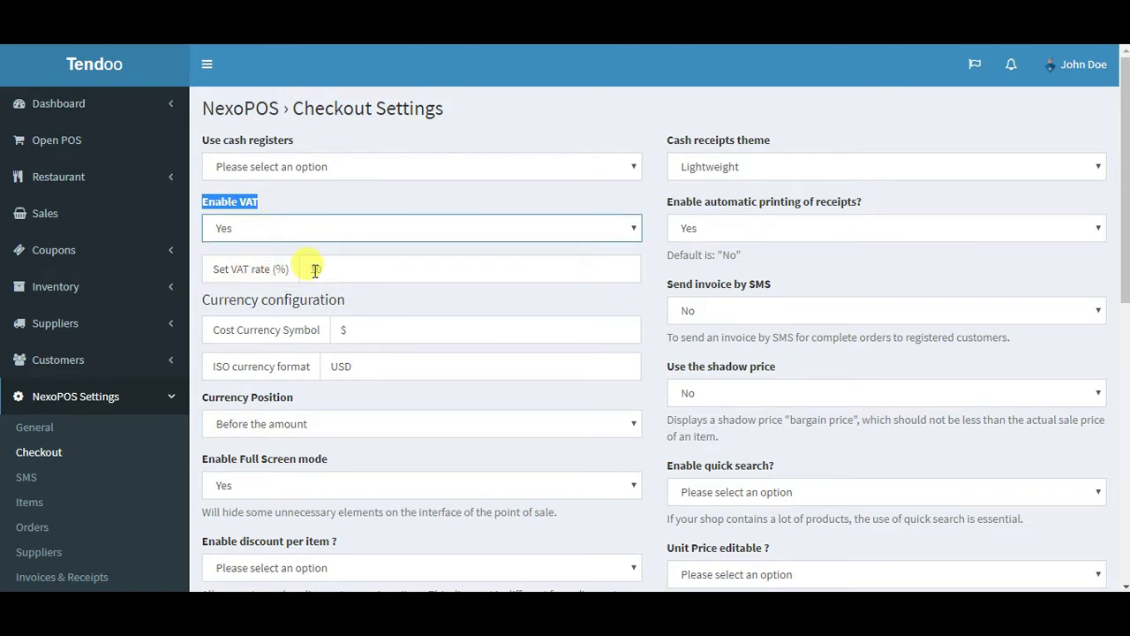
left_click(315, 270)
type("1")
type("0")
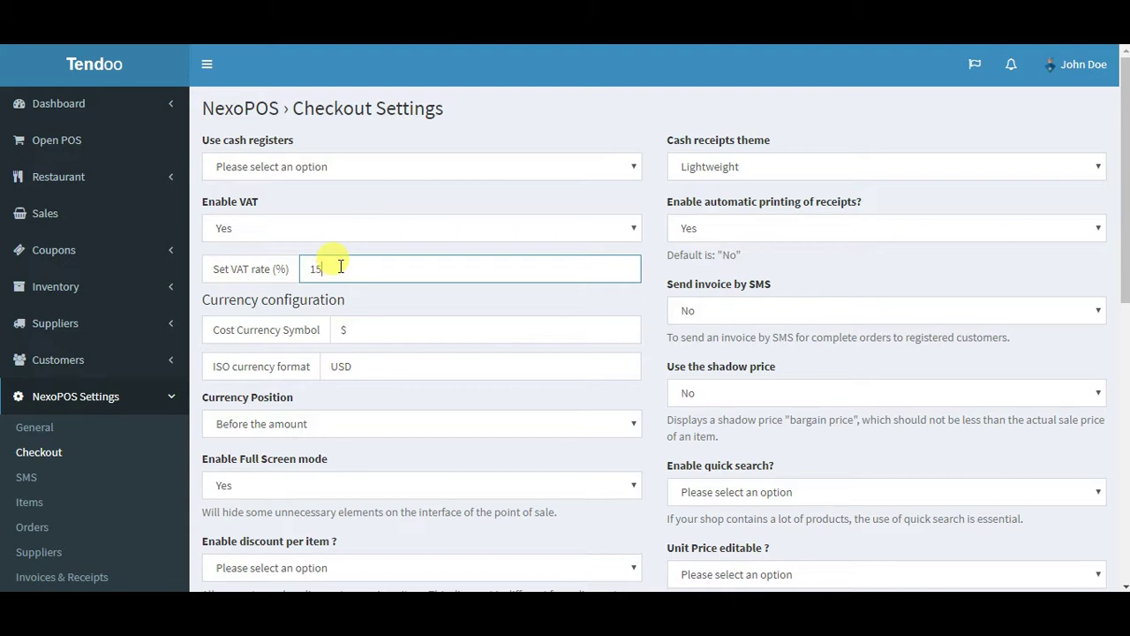
scroll(338, 264, "down", 8)
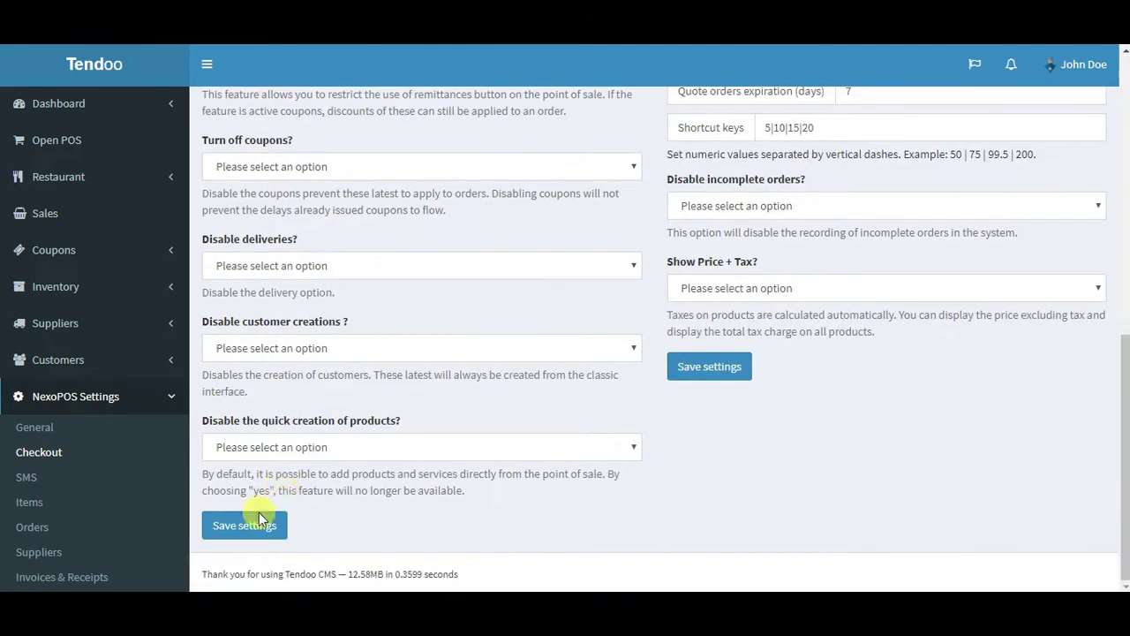
left_click(260, 521)
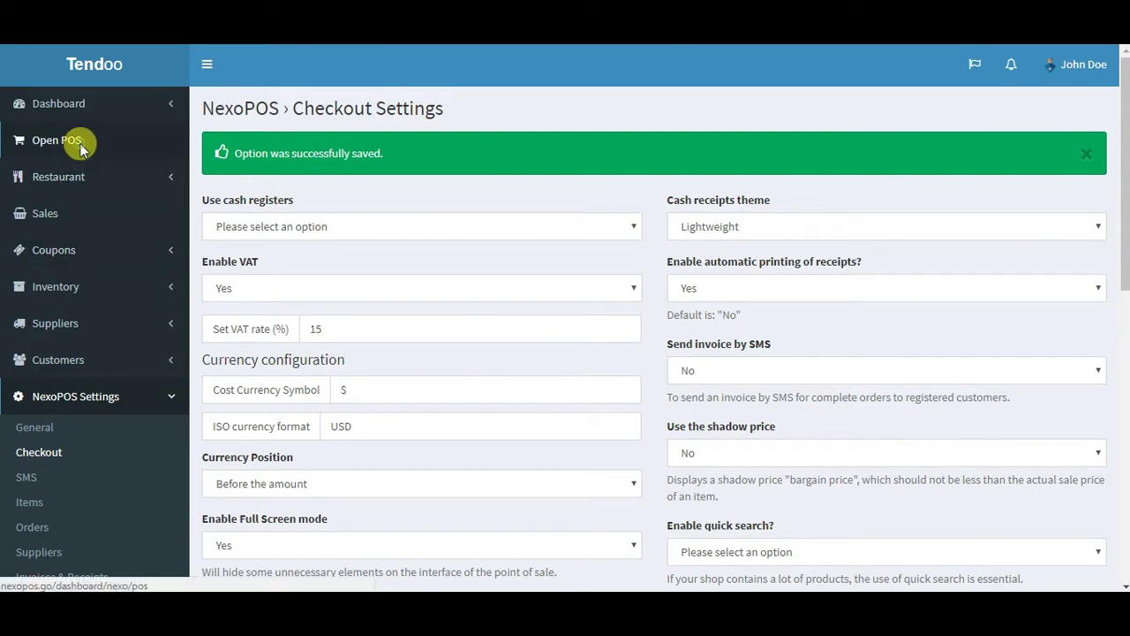
Open the POS and add Cheesy Black Bean with Var 1 and Var 2 modifiers, showing $5.68 VAT (15%)
left_click(81, 150)
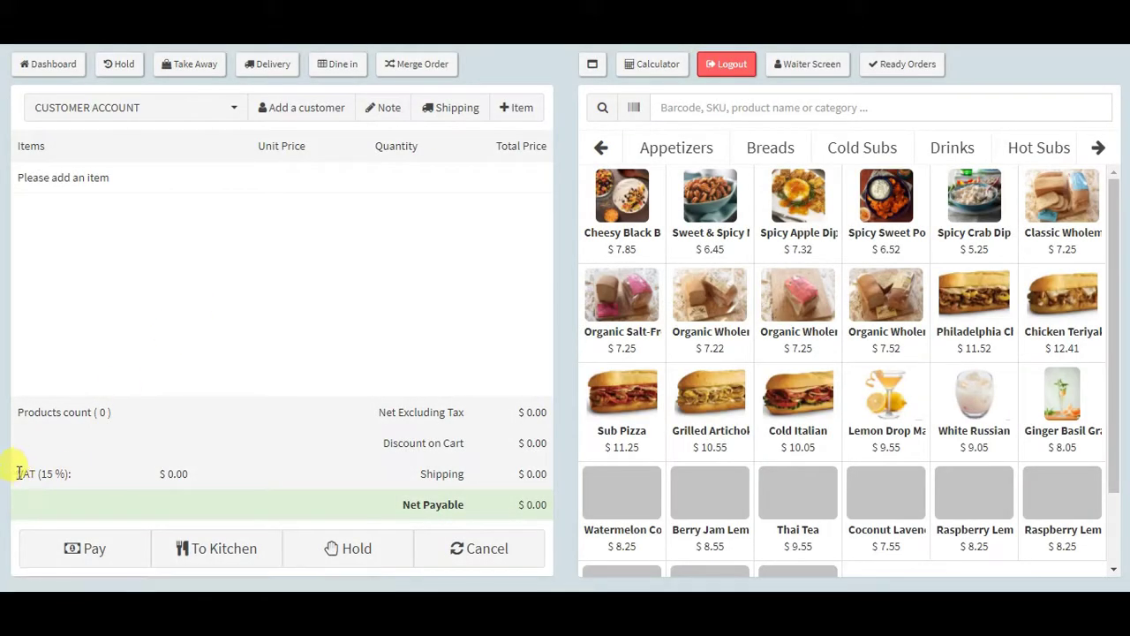
triple_click(70, 475)
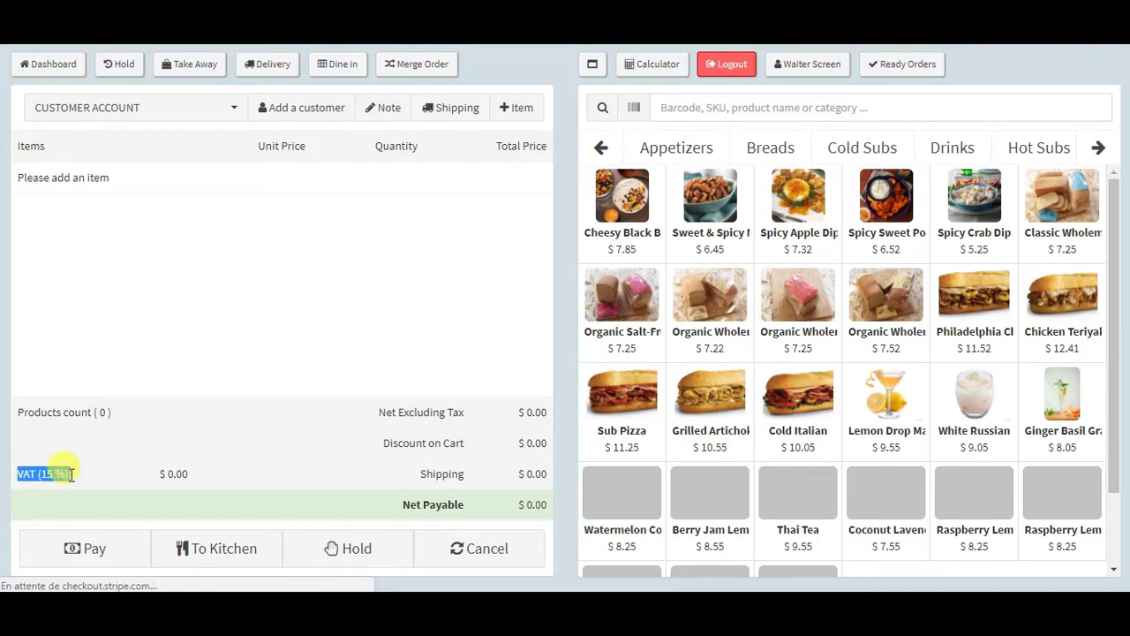
left_click(632, 237)
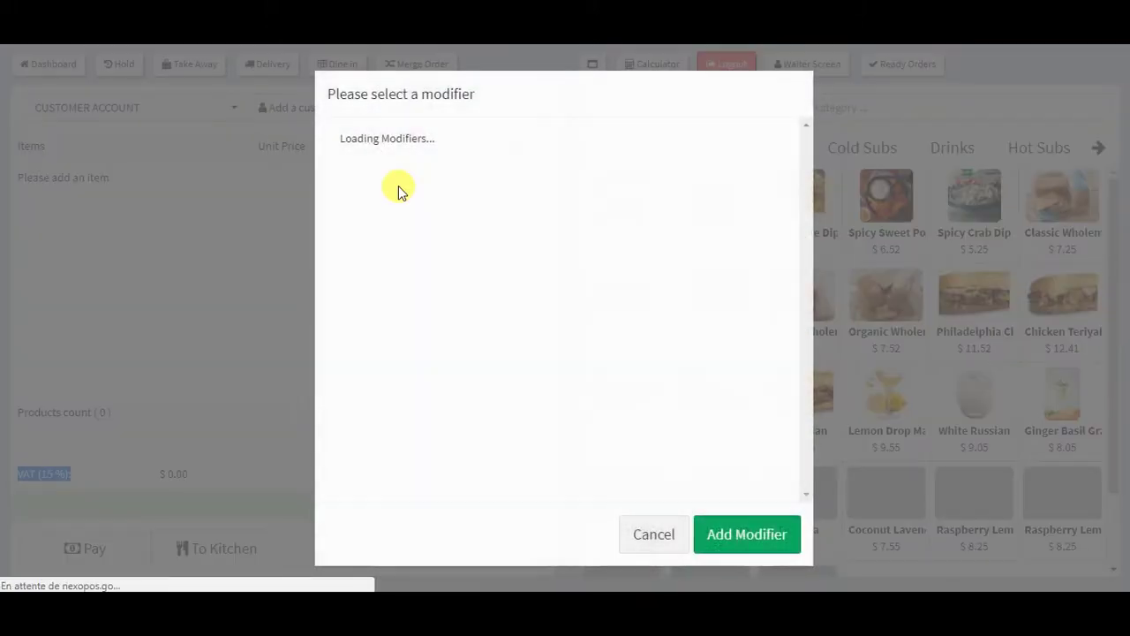
left_click(367, 192)
left_click(513, 199)
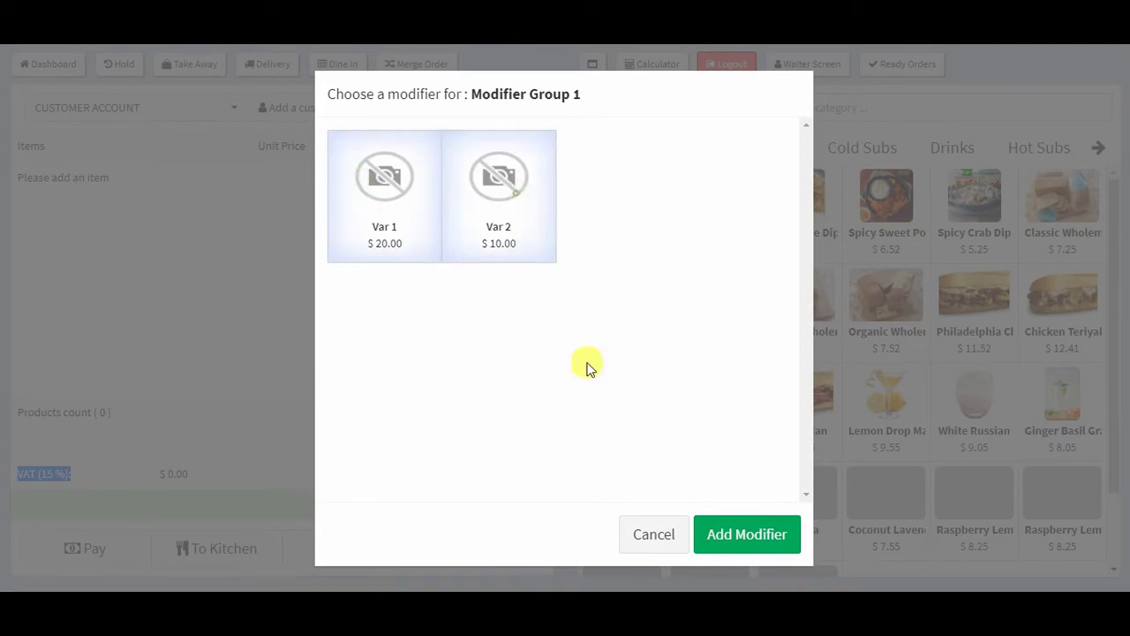
left_click(745, 533)
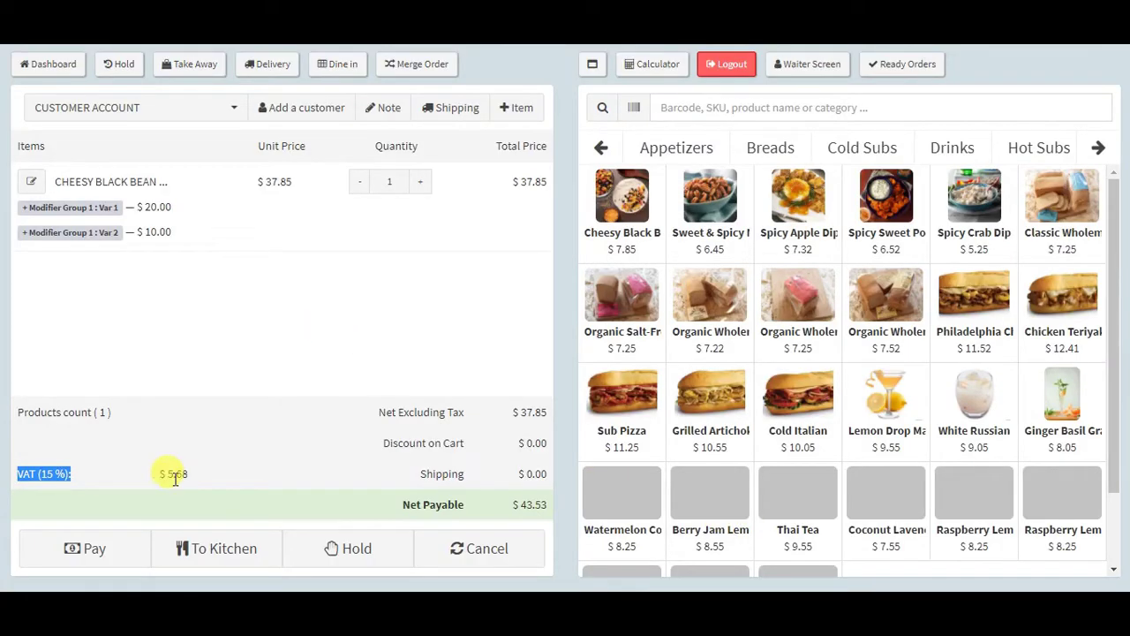
left_click_drag(154, 472, 203, 476)
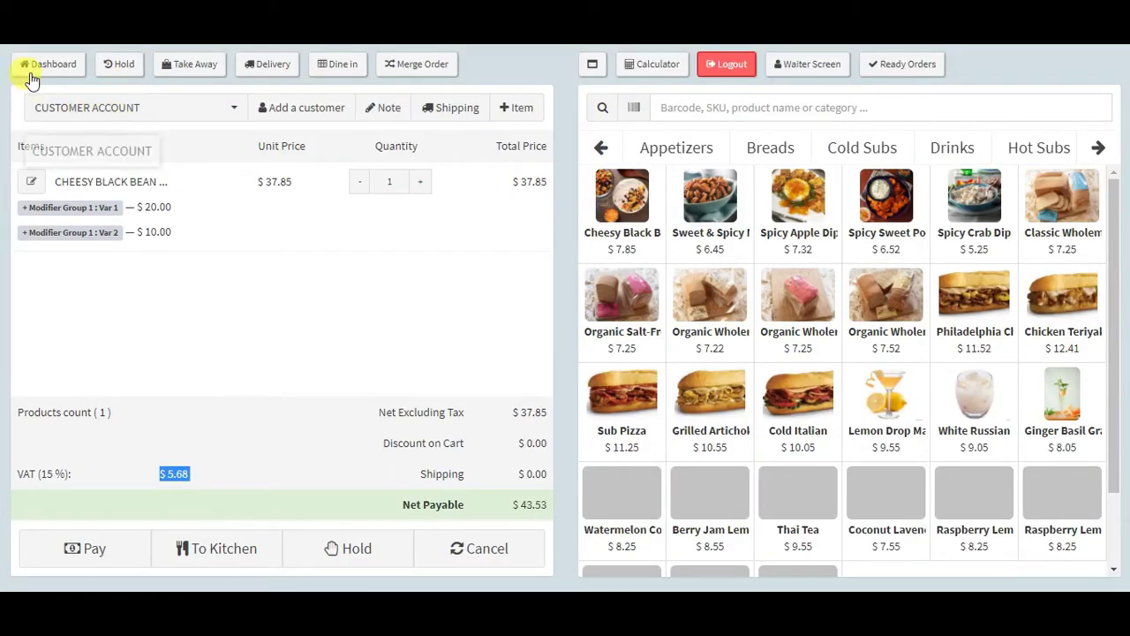
Reopen the POS and add Sub Pizza, two Grilled Artichoke and Cold Italian to the cart
left_click(37, 67)
left_click(634, 132)
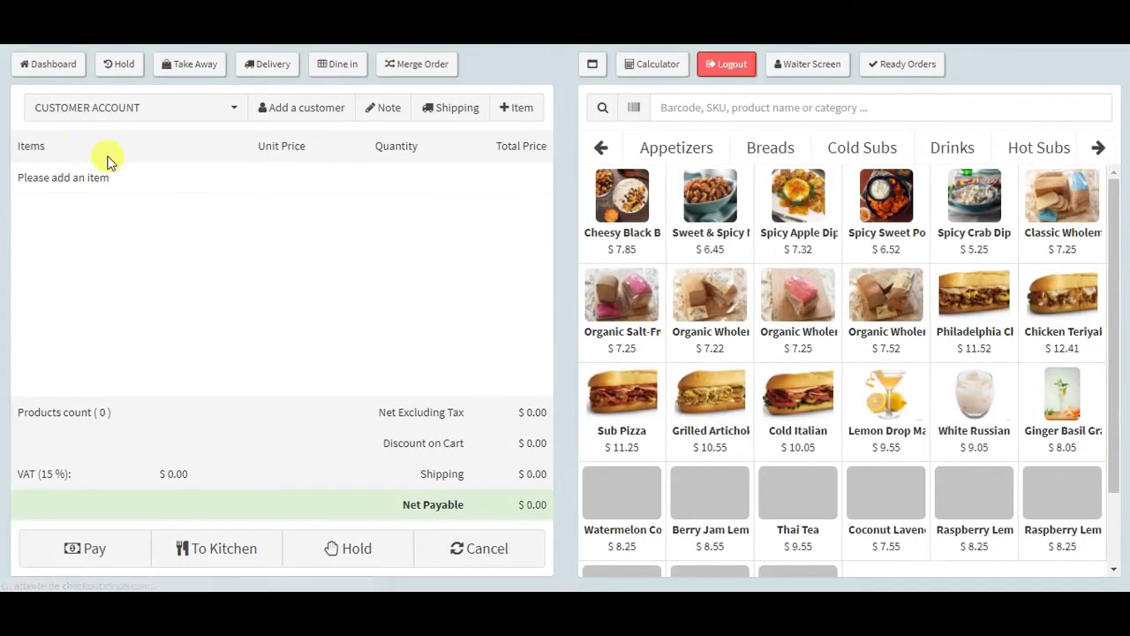
left_click(623, 446)
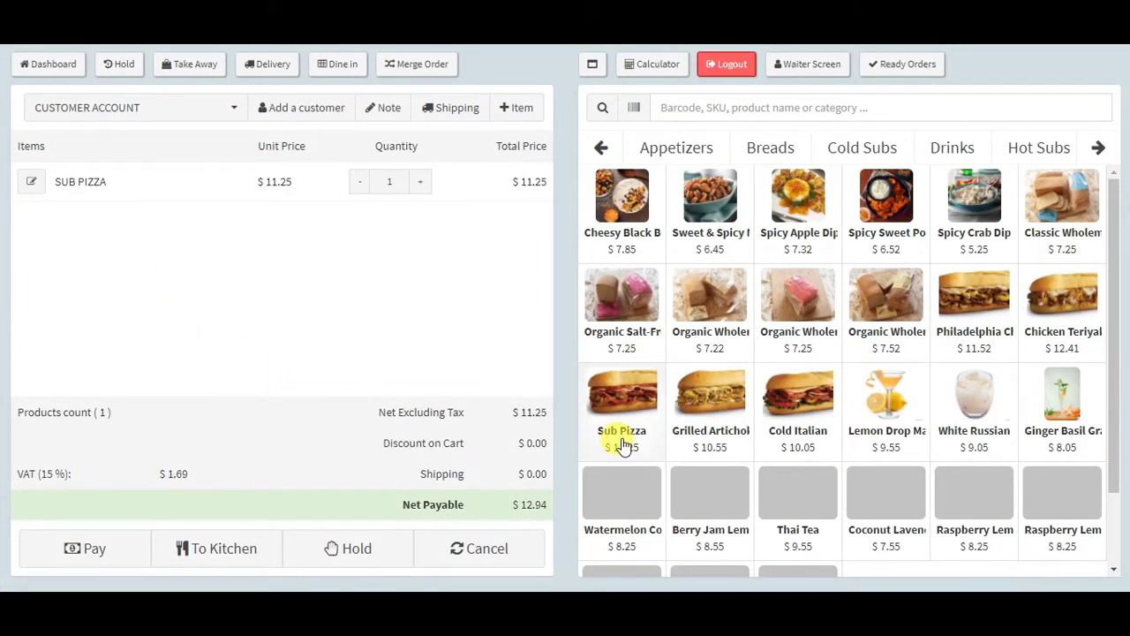
left_click(697, 402)
left_click(711, 398)
left_click(795, 402)
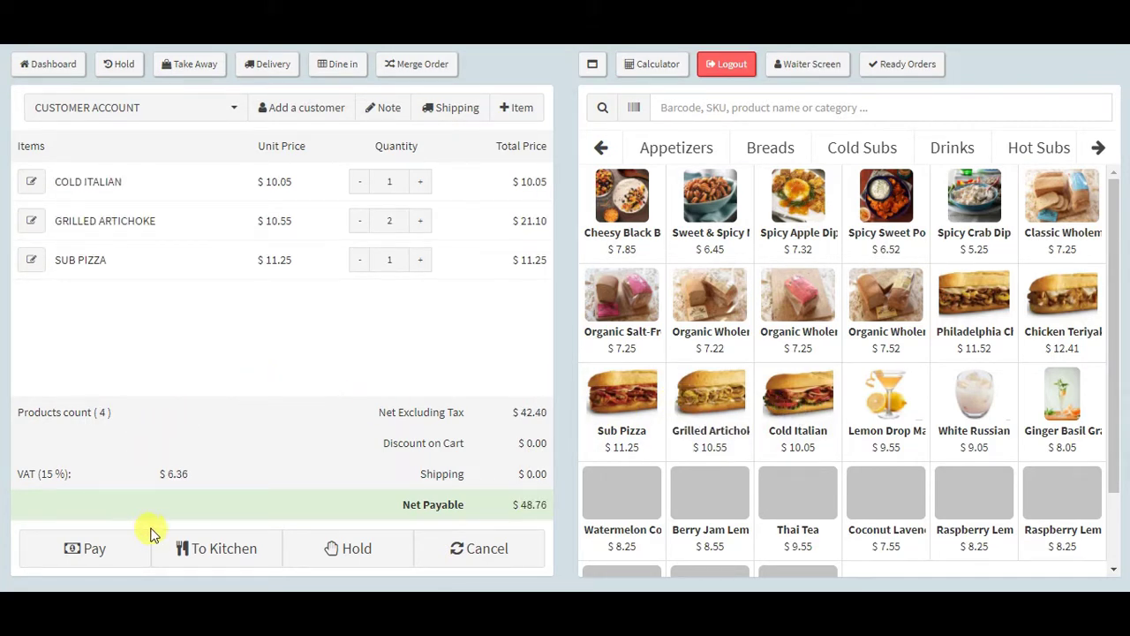
Set the order type to Delivery after the missing-order-type error on payment
left_click(116, 536)
left_click(565, 427)
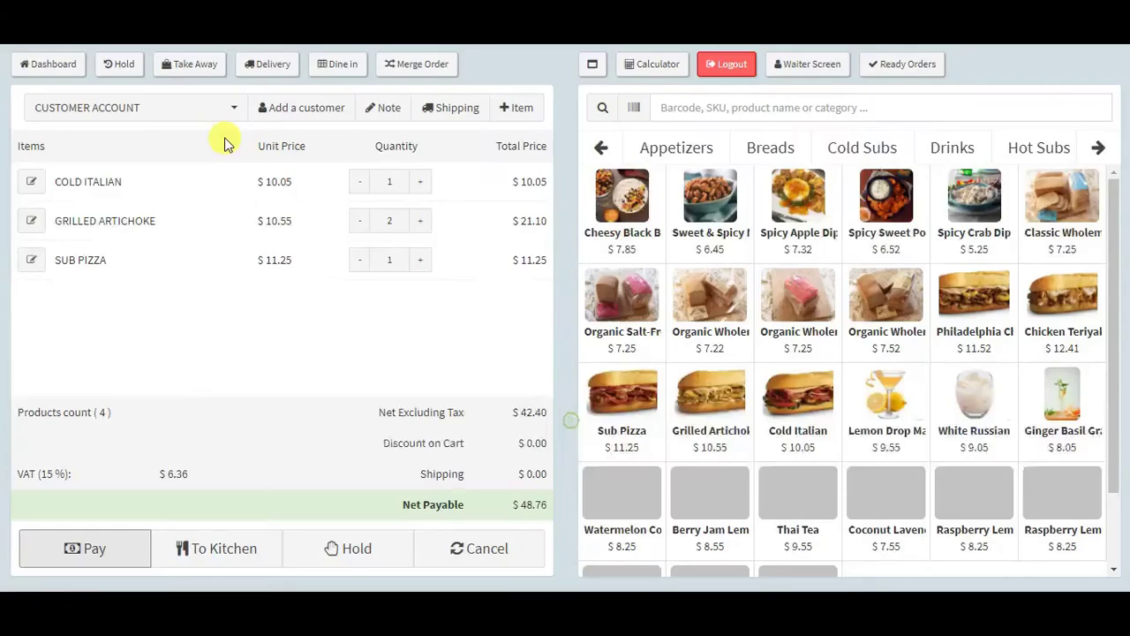
left_click(256, 67)
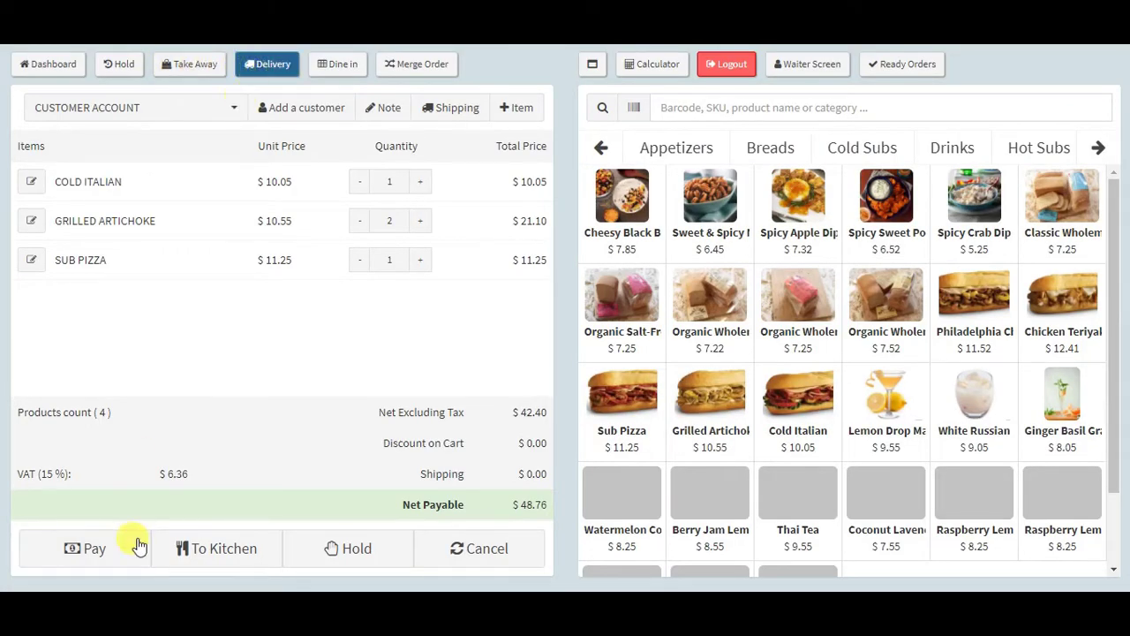
left_click(133, 543)
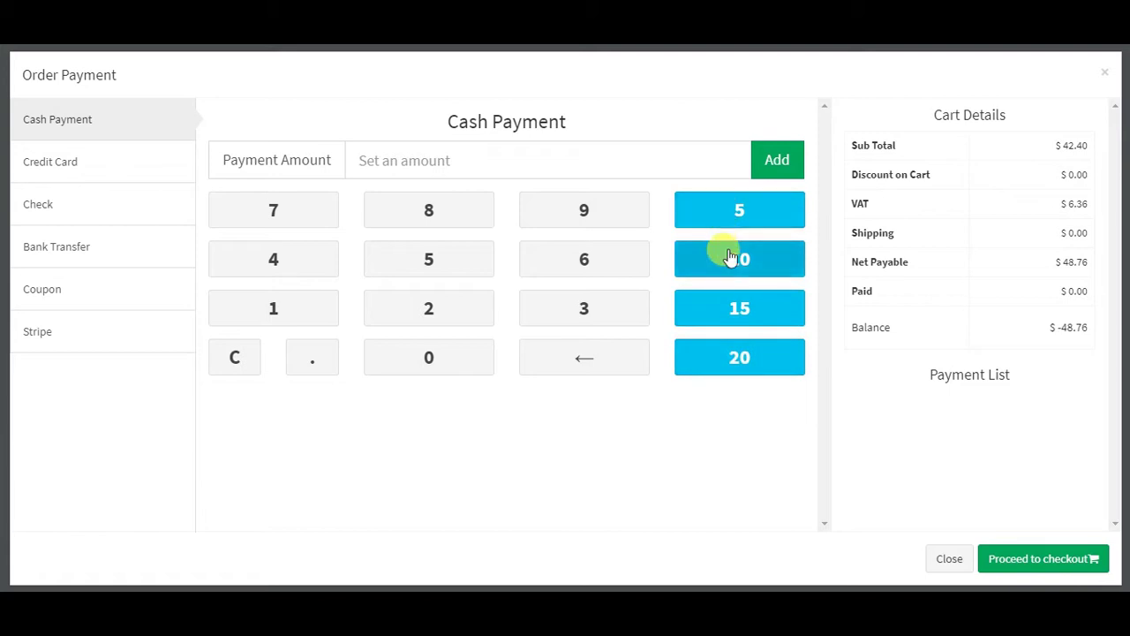
left_click(736, 351)
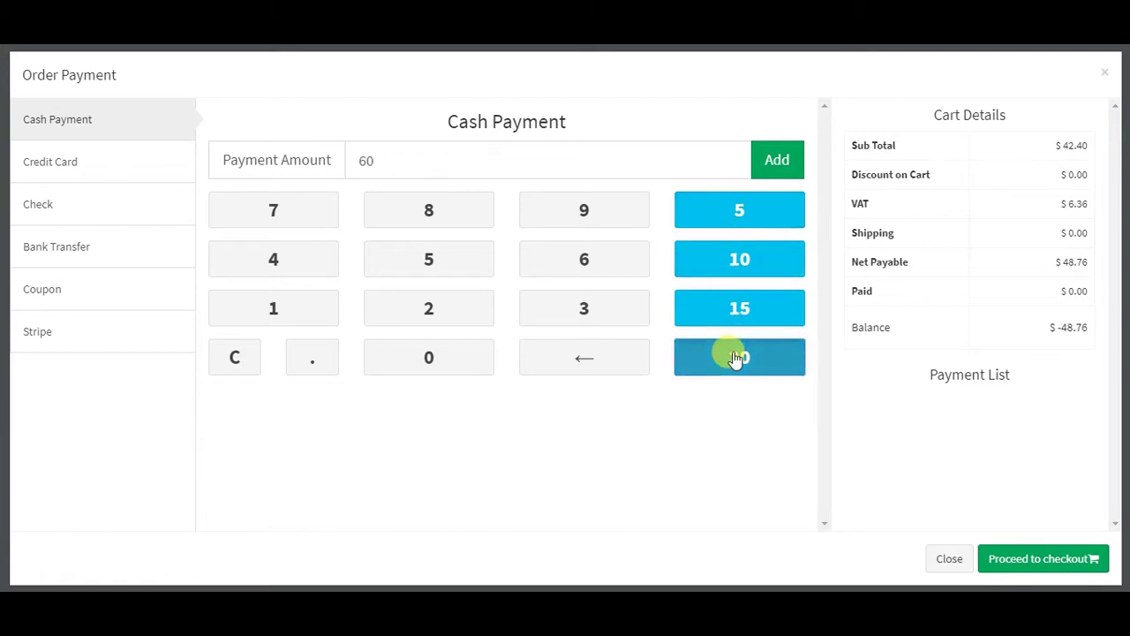
left_click(737, 355)
left_click(736, 357)
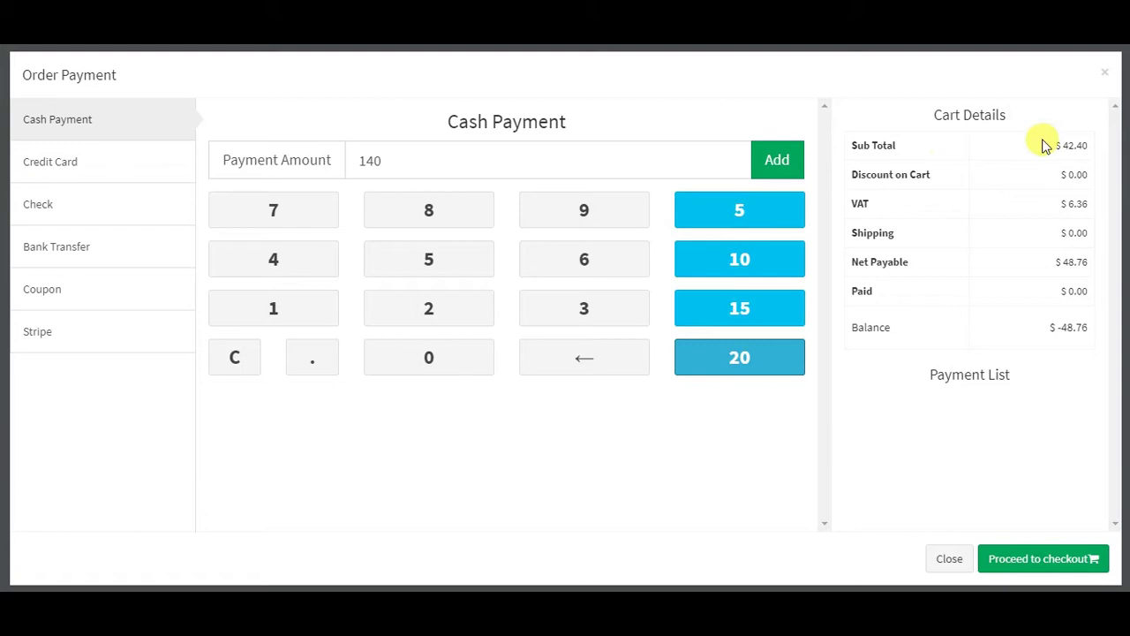
left_click(1106, 72)
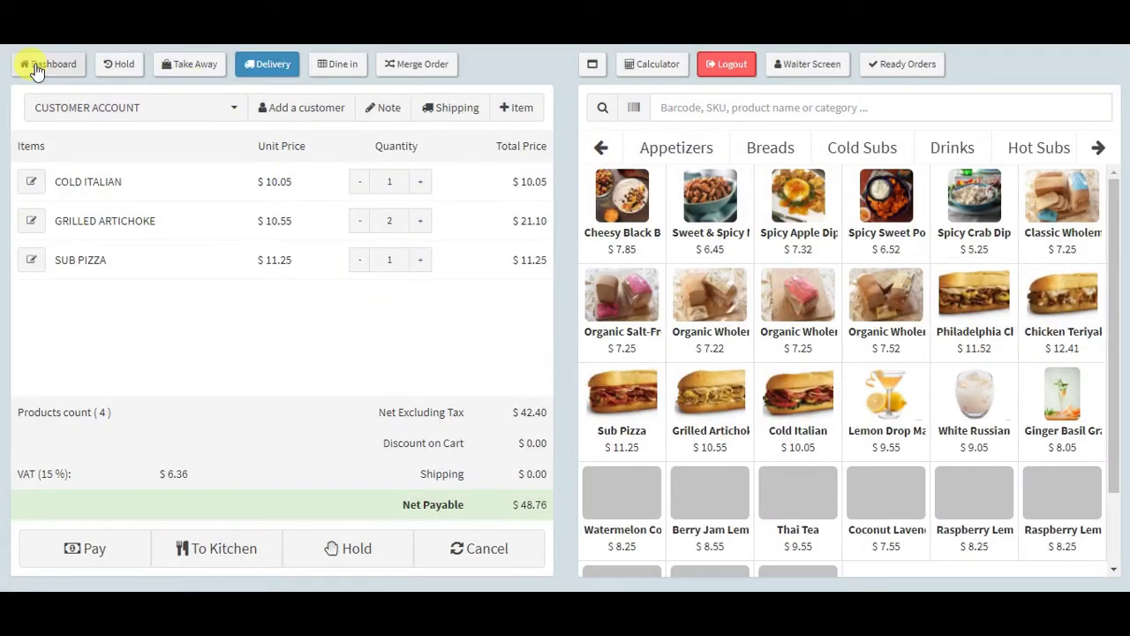
Leave the POS and return to the NexoPOS Checkout settings
left_click(37, 69)
left_click(630, 126)
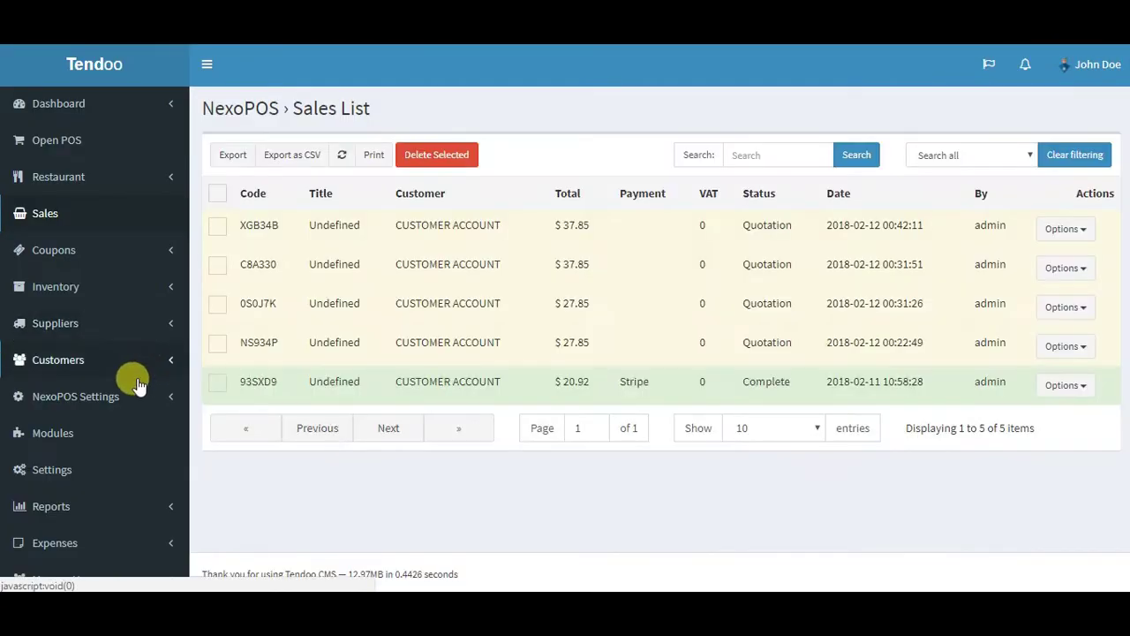
left_click(133, 393)
scroll(83, 265, "down", 2)
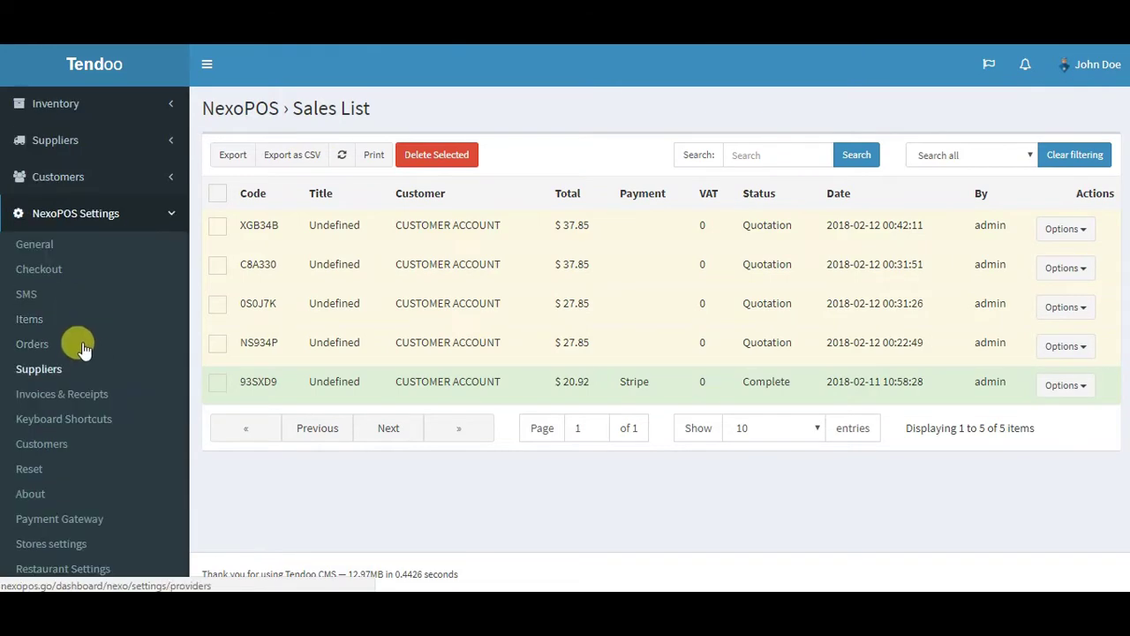
left_click(41, 274)
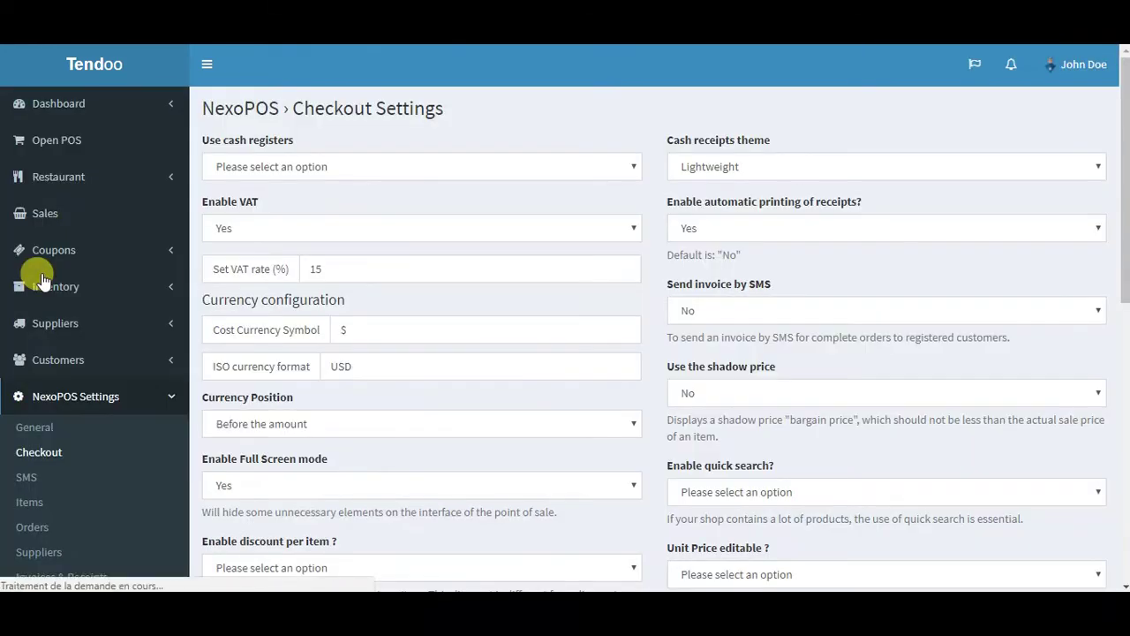
Select the 5|10|15|20 Shortcut keys value and start typing the replacement 100|200|250|300
scroll(484, 255, "down", 5)
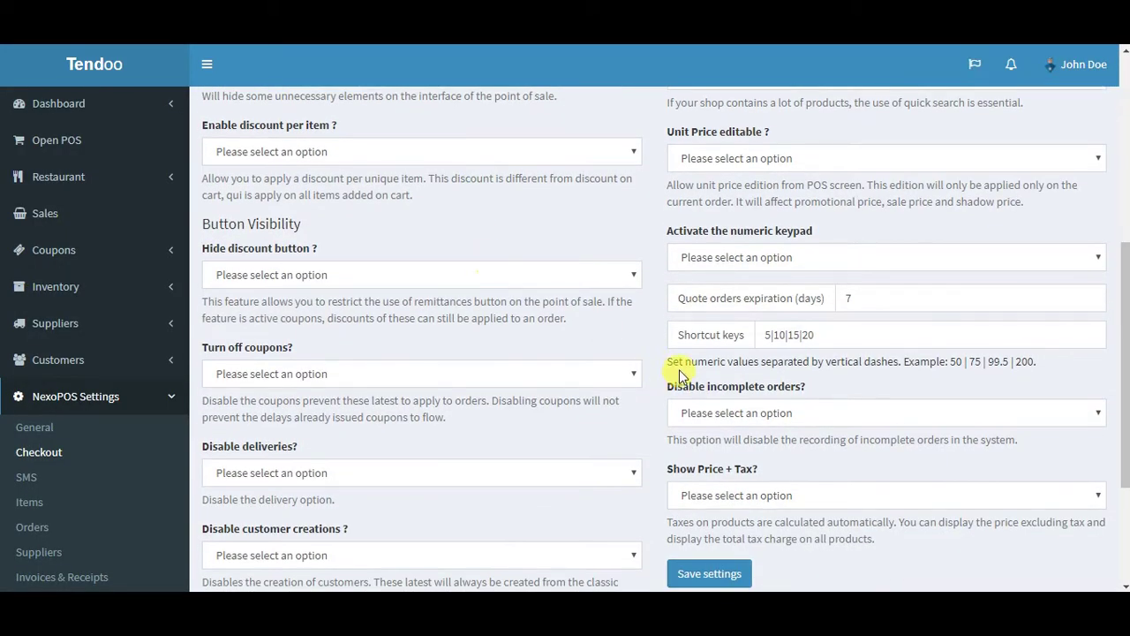
scroll(681, 328, "down", 1)
left_click_drag(678, 253, 747, 252)
left_click(769, 254)
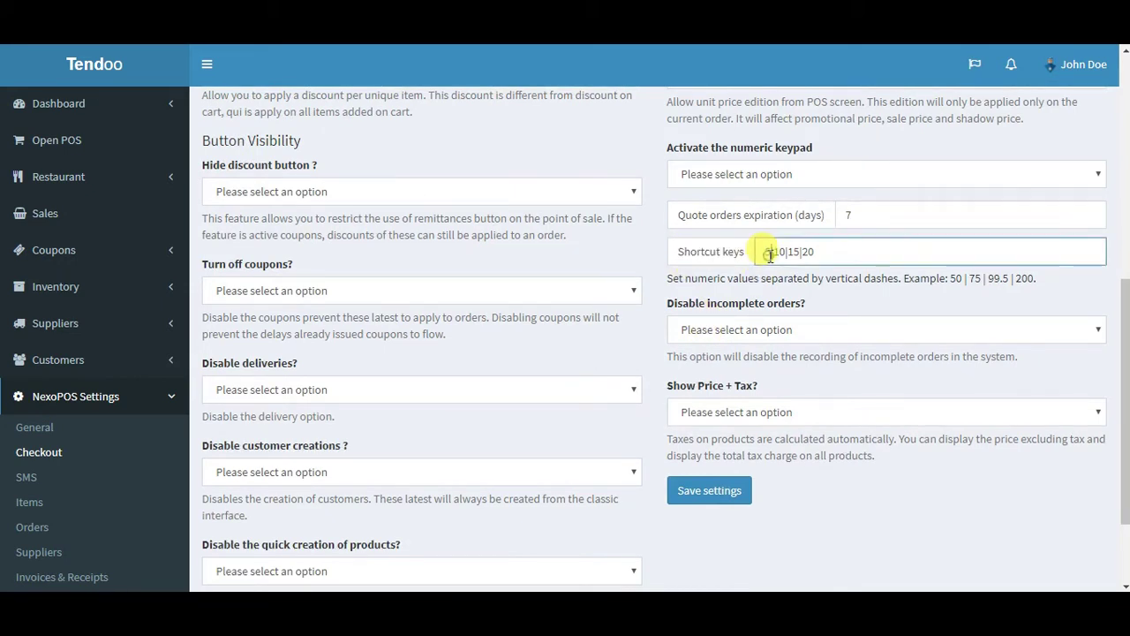
double_click(767, 252)
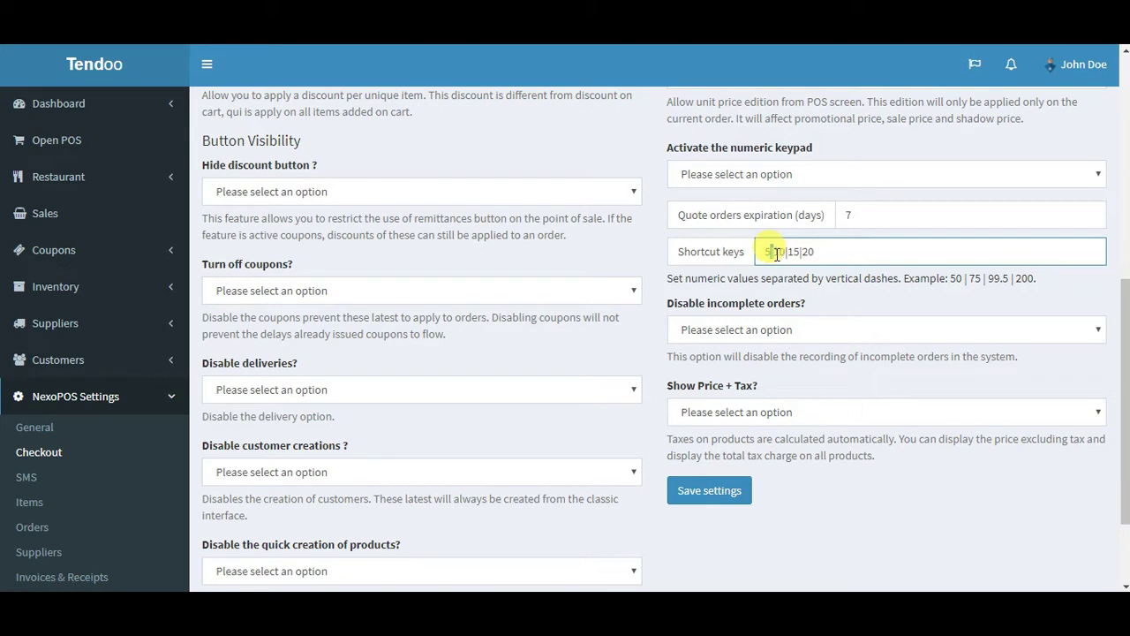
left_click_drag(821, 252, 754, 256)
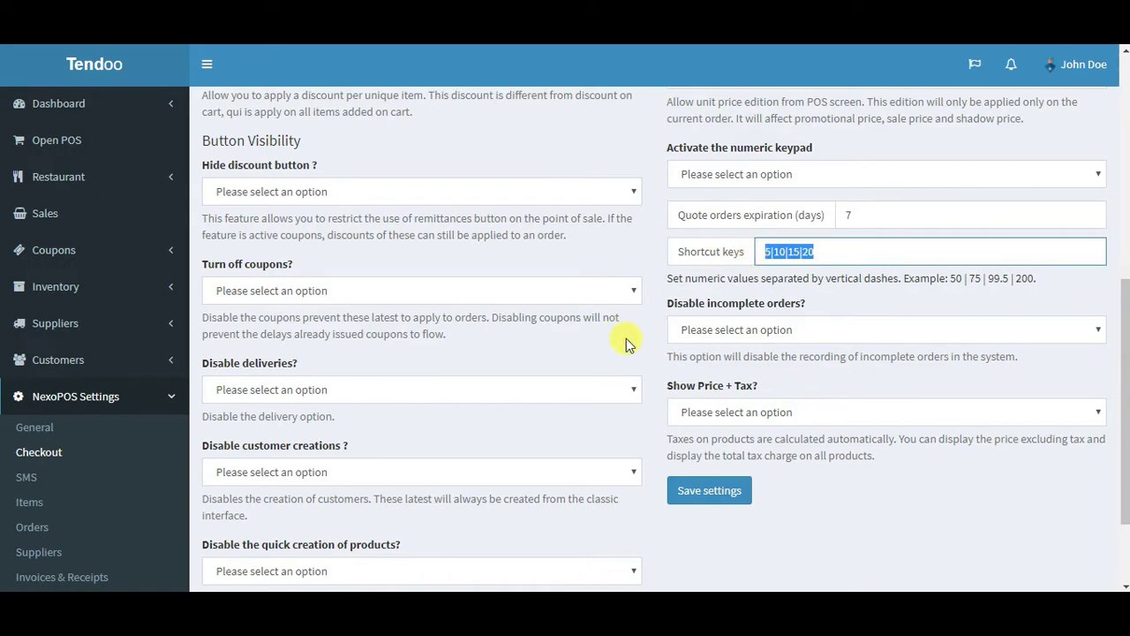
type("100")
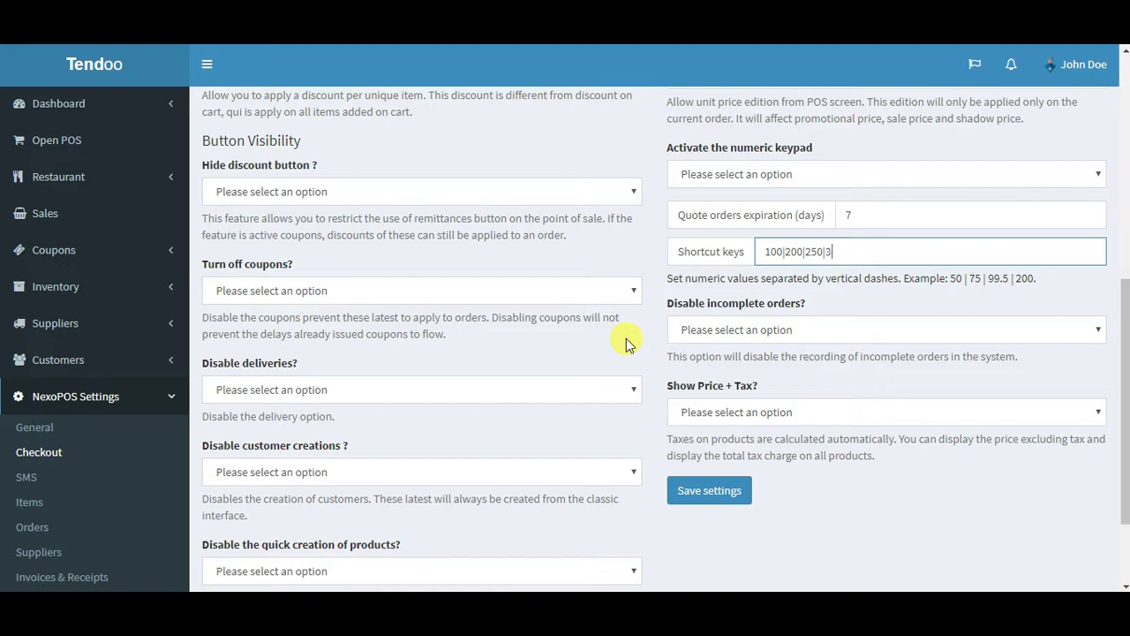
Save the new shortcut keys and add Cheesy Black Bean Quesadillas with modifiers to the cart
type("00")
left_click(685, 489)
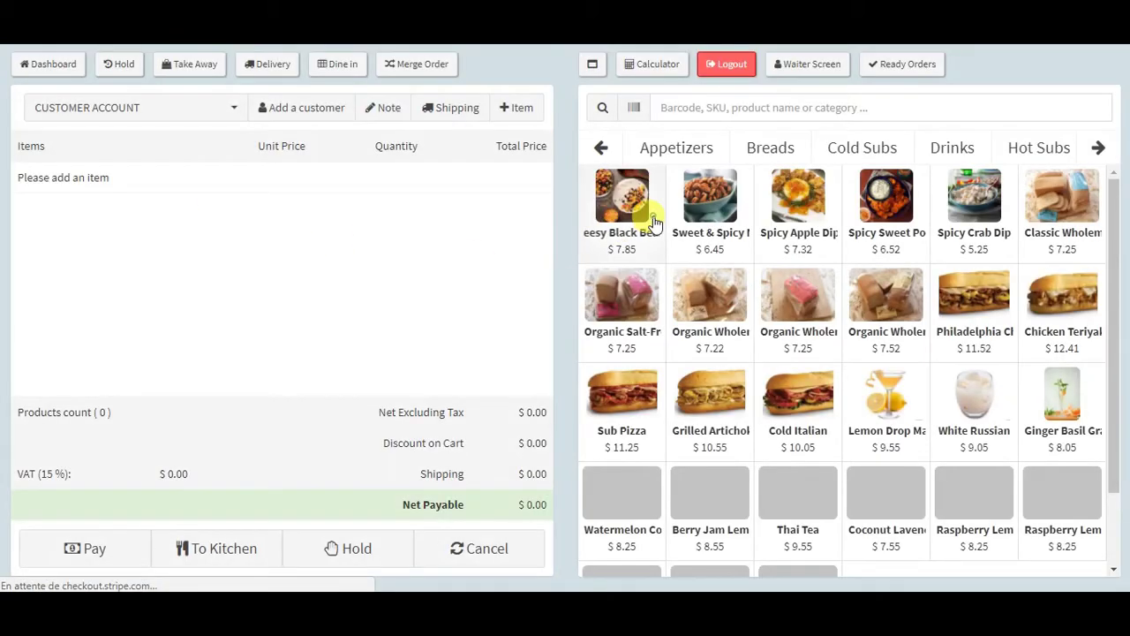
left_click(793, 213)
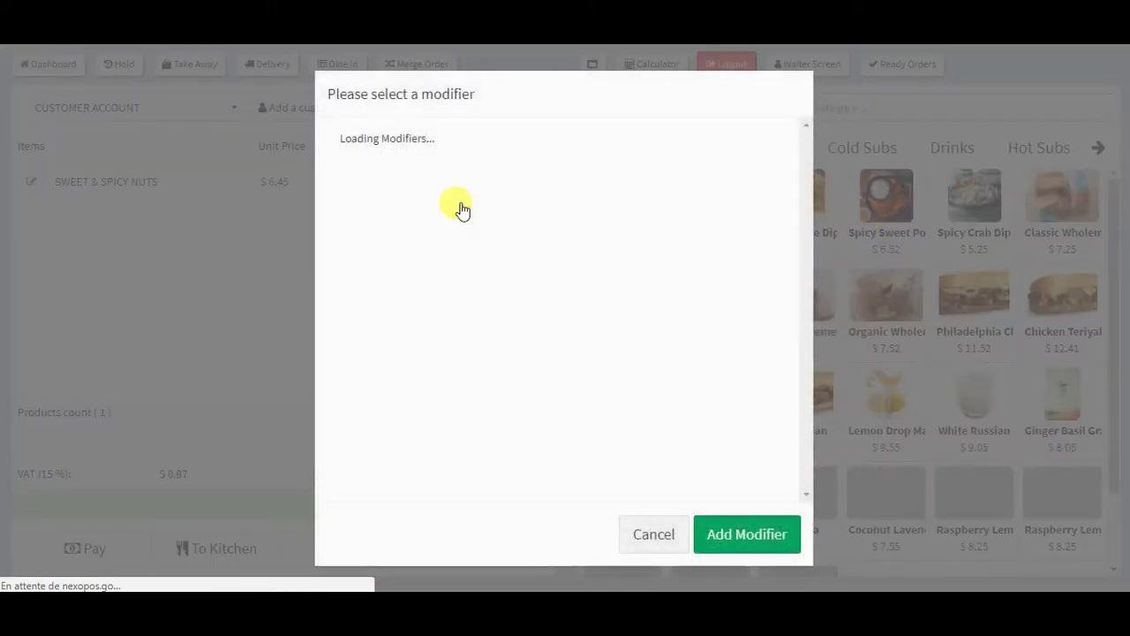
left_click(747, 534)
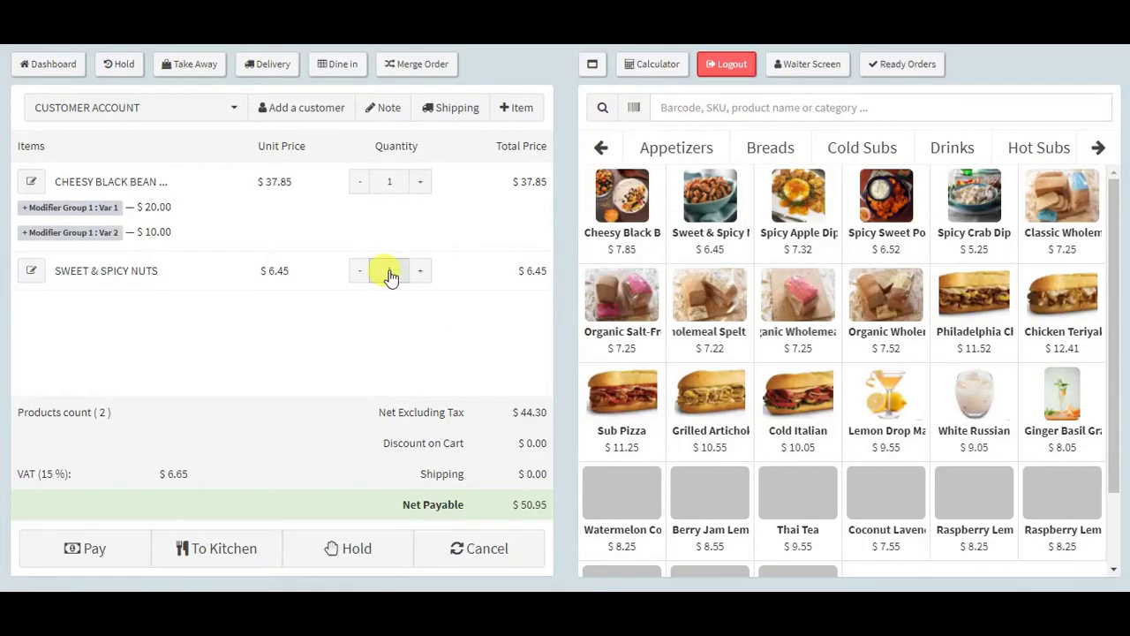
Make the order a Delivery order and open its payment
left_click(102, 565)
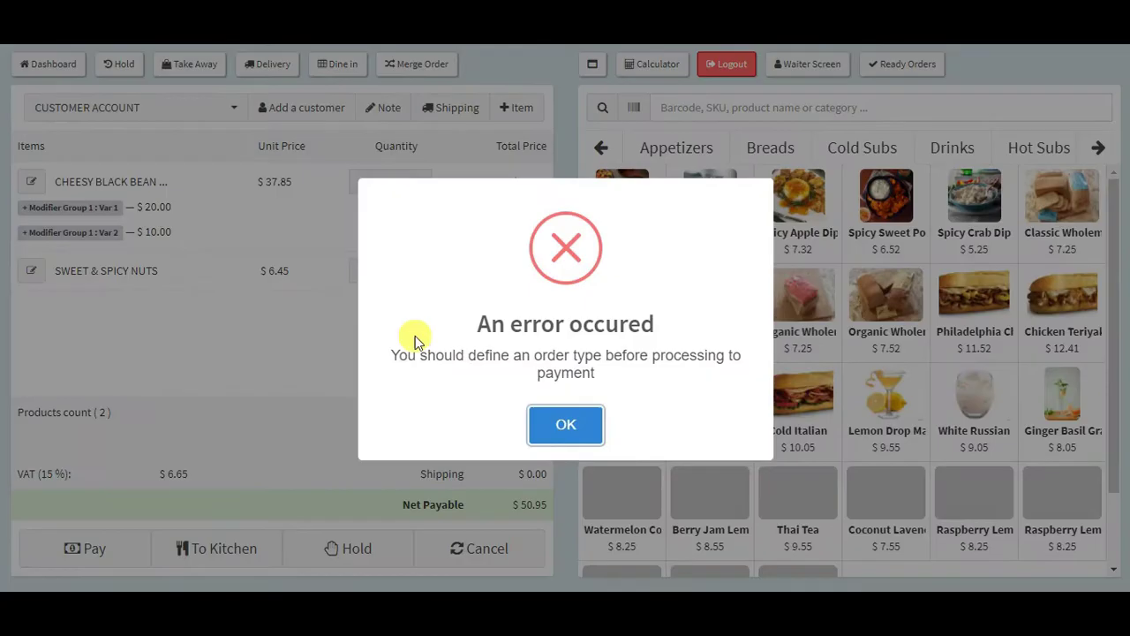
left_click(551, 423)
left_click(259, 81)
left_click(133, 546)
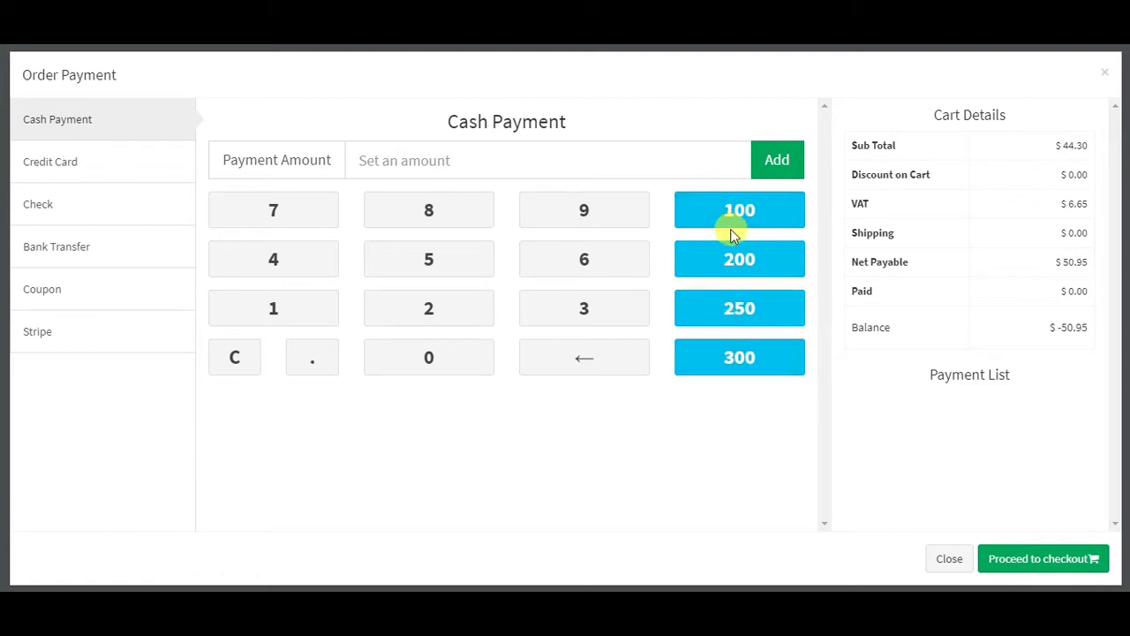
Try the 100, 200, 250 and 300 quick payment amounts, then close payment without paying
left_click(732, 221)
left_click(732, 221)
left_click(732, 221)
left_click(733, 264)
left_click(736, 276)
left_click(720, 311)
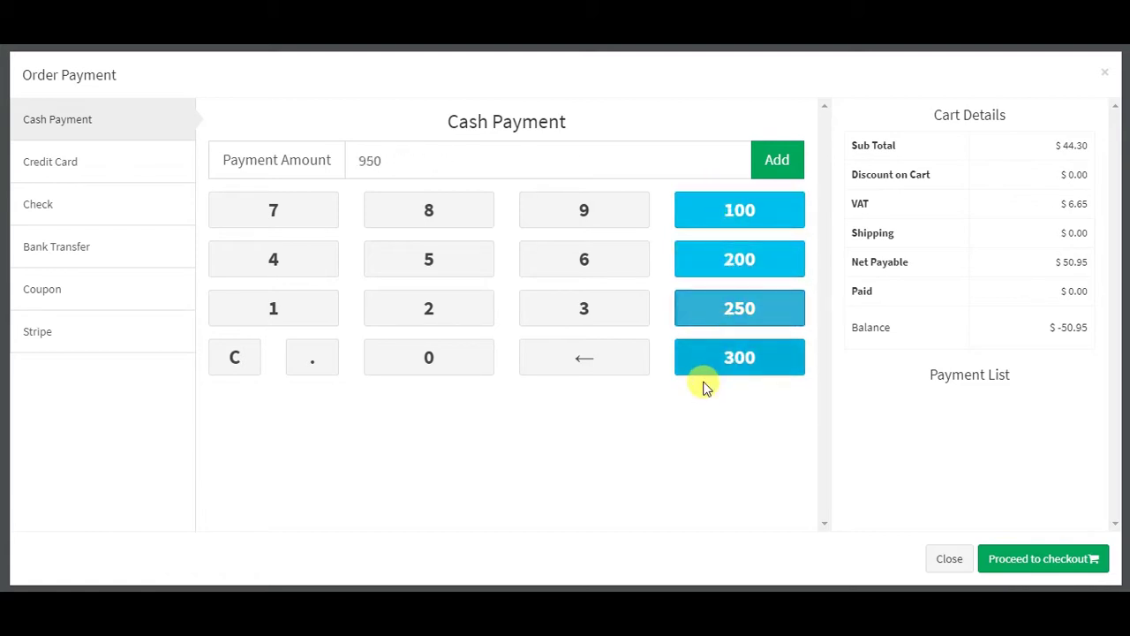
left_click(704, 371)
left_click(698, 368)
left_click(690, 367)
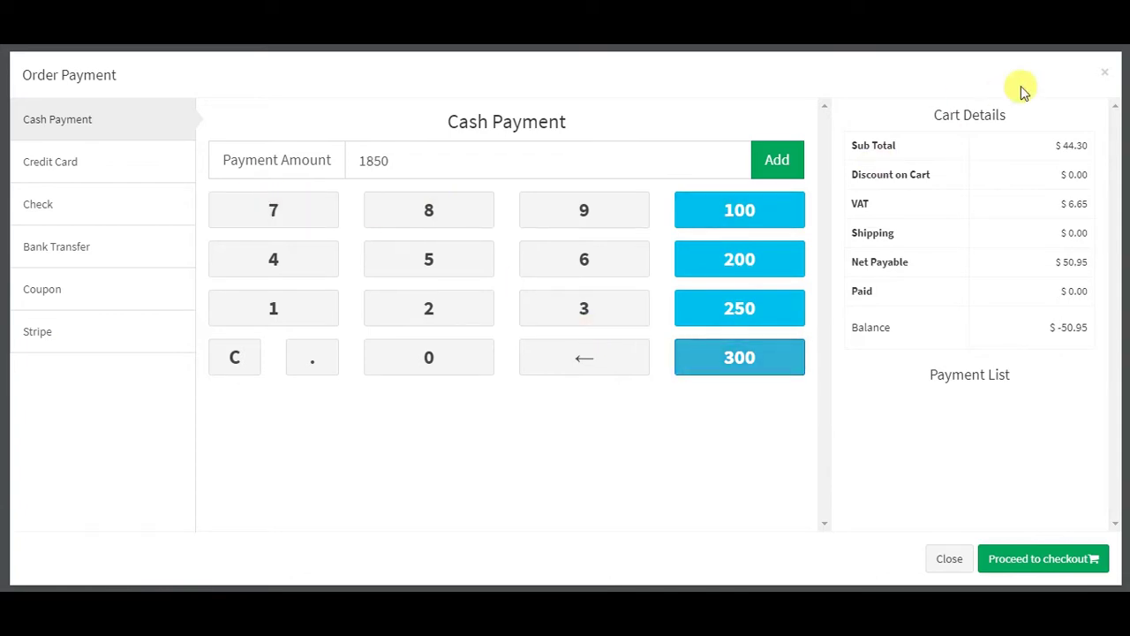
left_click(1104, 77)
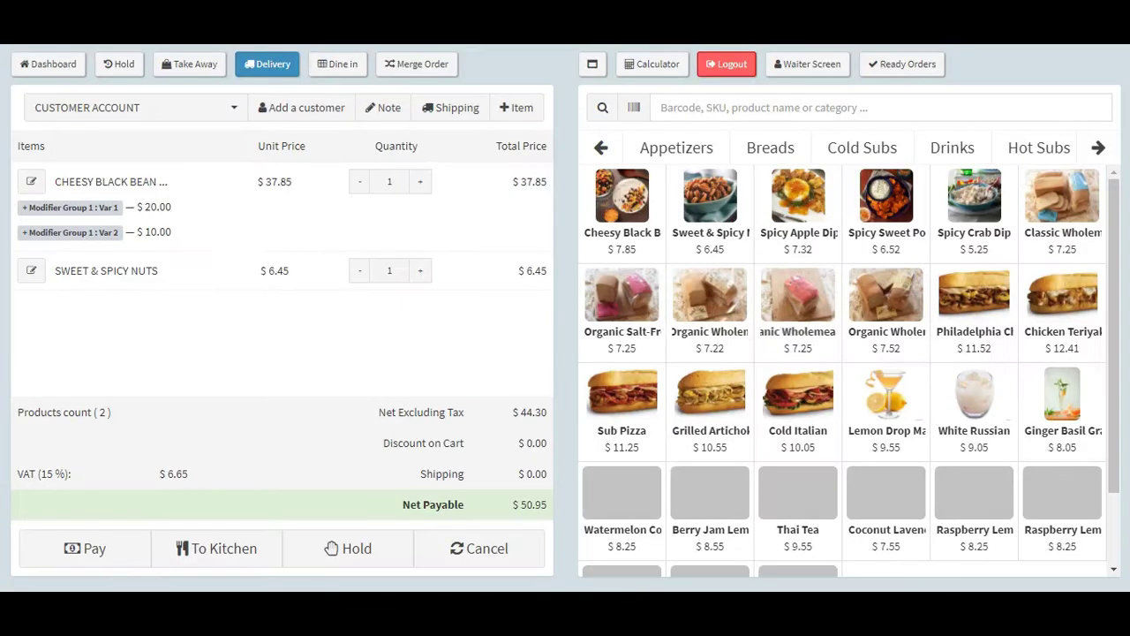
left_click(47, 70)
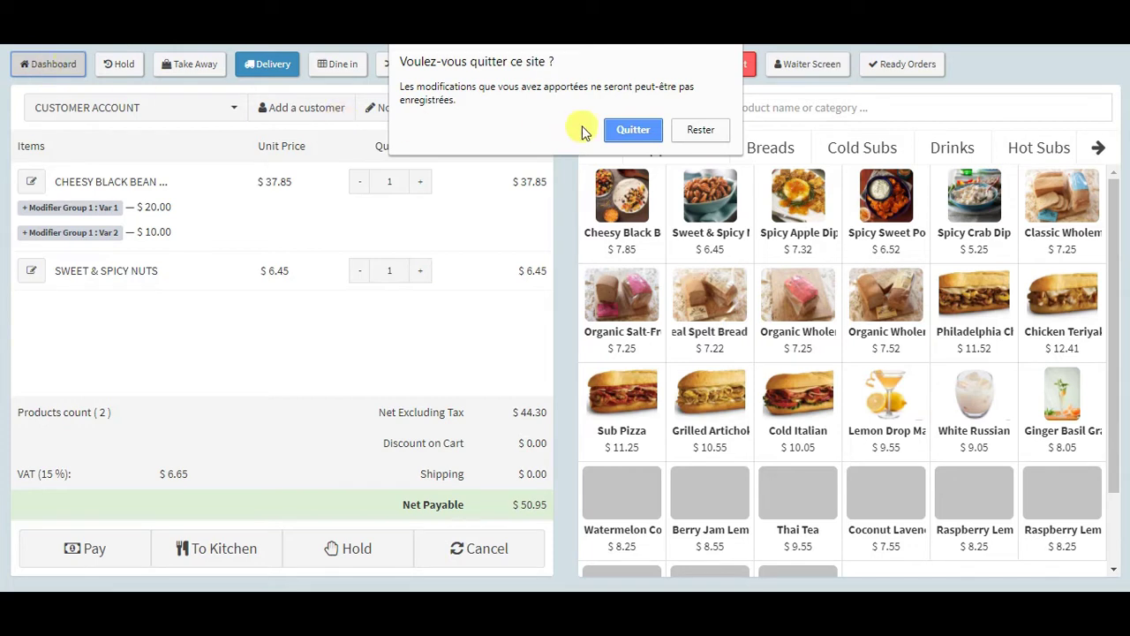
Confirm leaving the POS and expand the Inventory menu in the sidebar
left_click(618, 129)
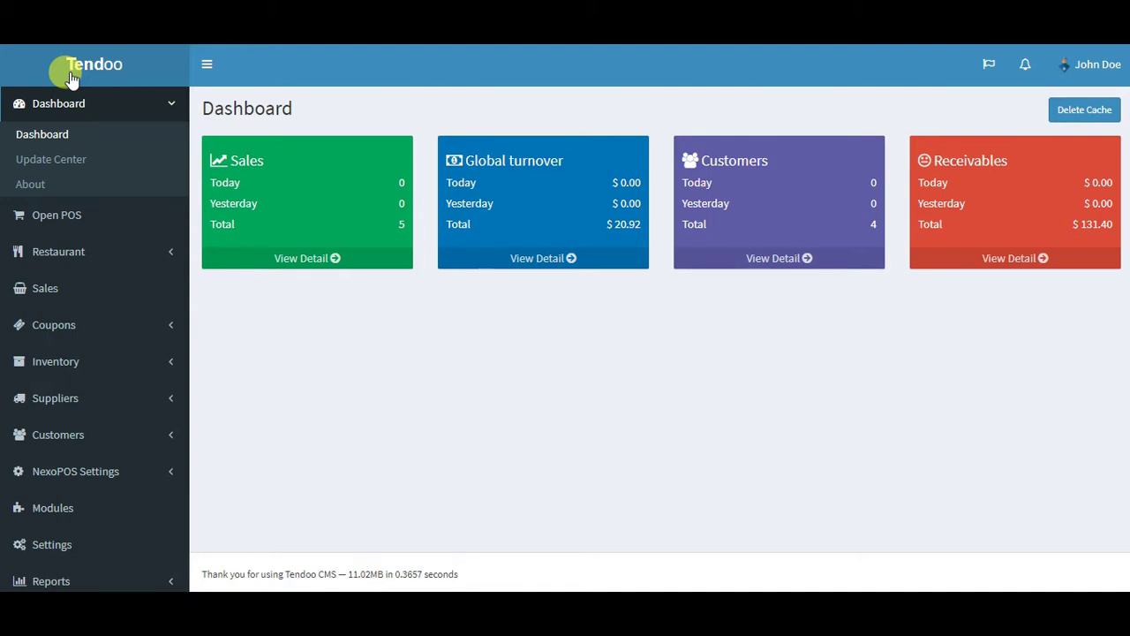
left_click(76, 362)
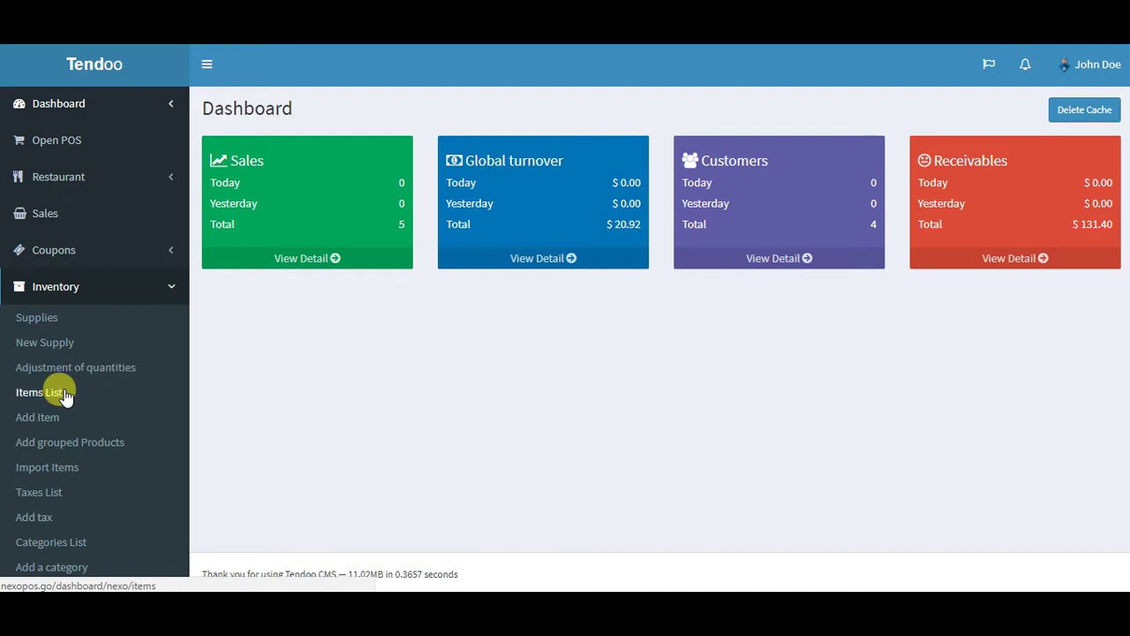
Open Cheesy Black Bean Quesadillas for editing from the Items List
left_click(63, 395)
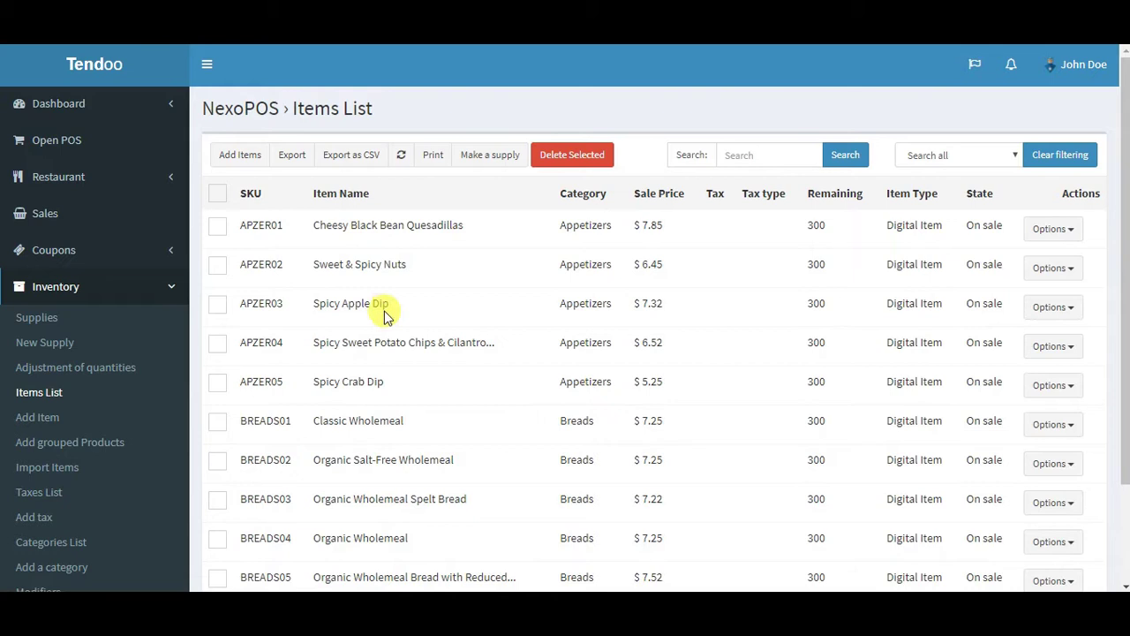
scroll(875, 277, "down", 2)
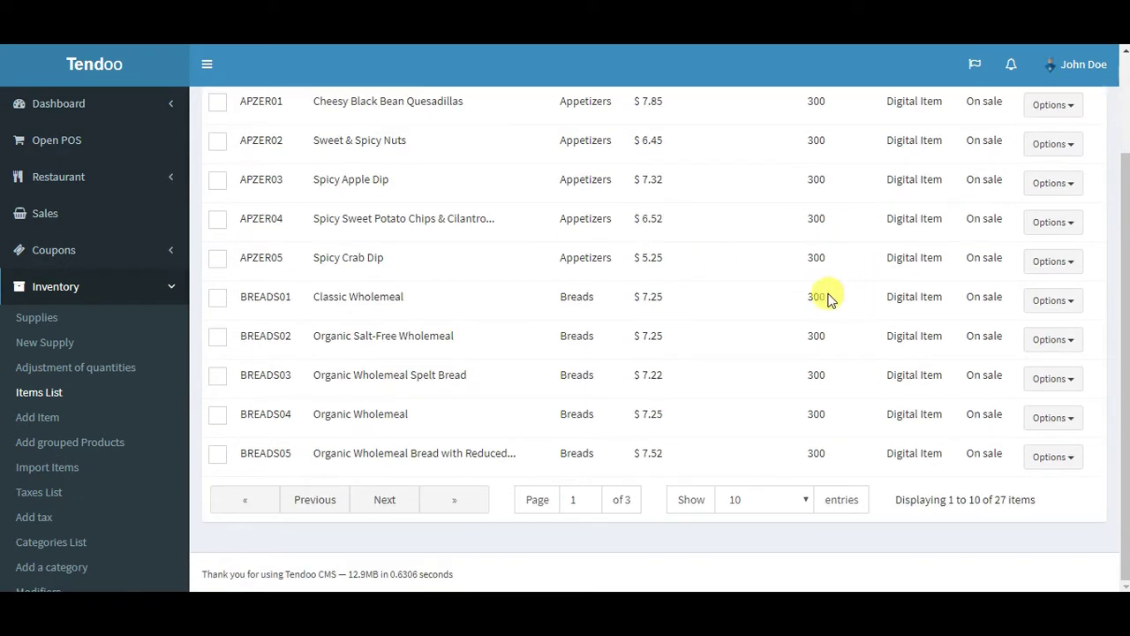
scroll(830, 298, "up", 2)
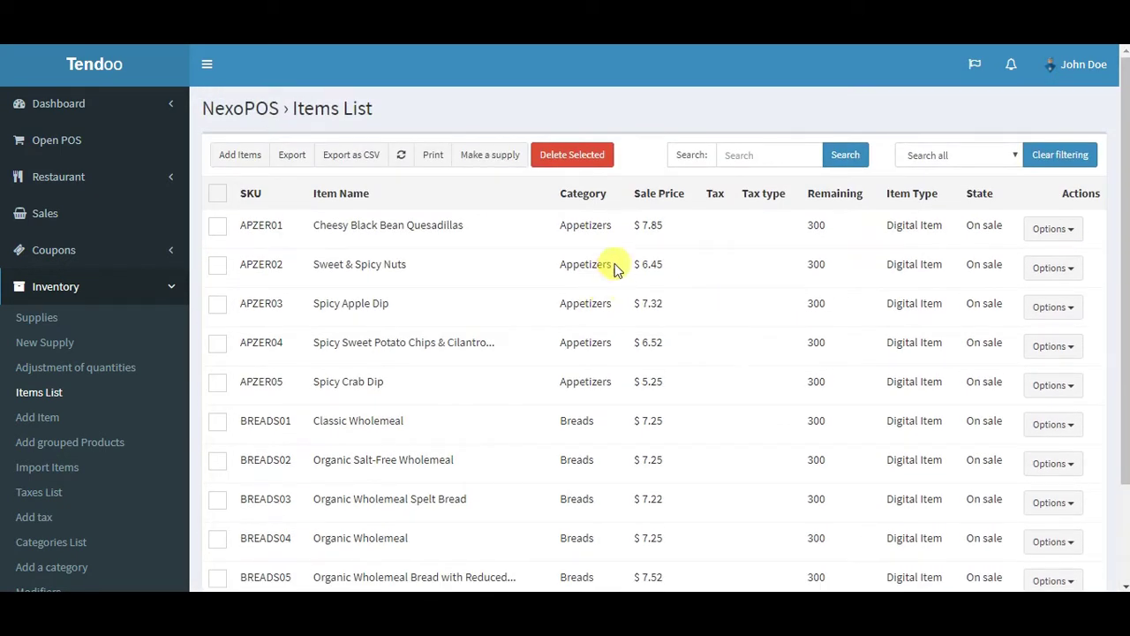
left_click(1064, 245)
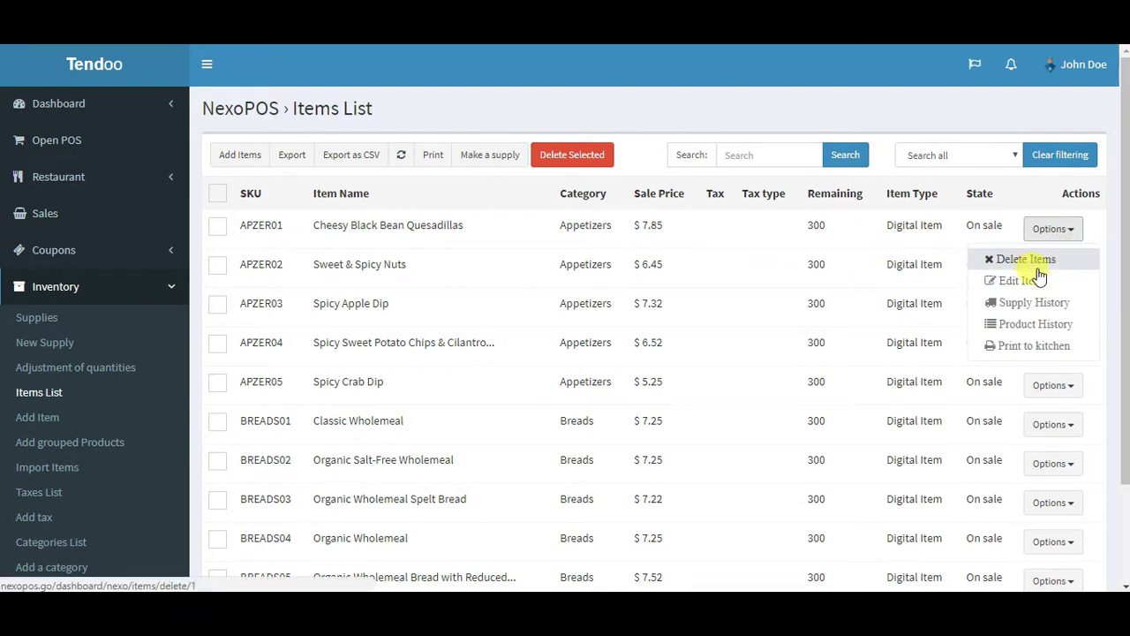
left_click(1035, 280)
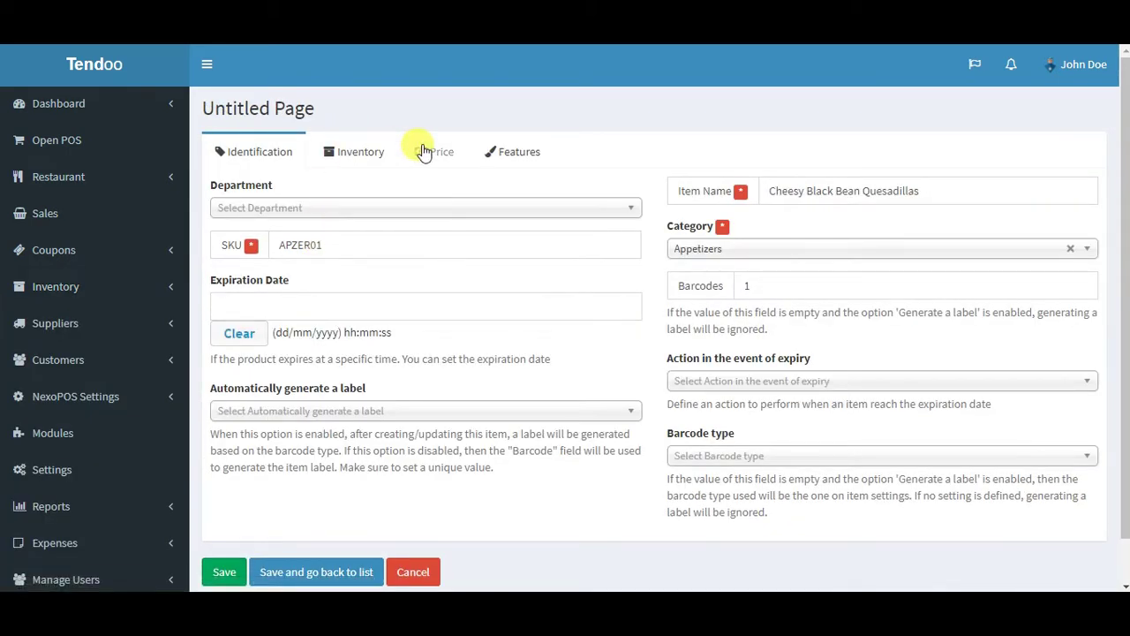
Set its Item Type to Physical item, save, and confirm 300 remaining in the list
left_click(358, 152)
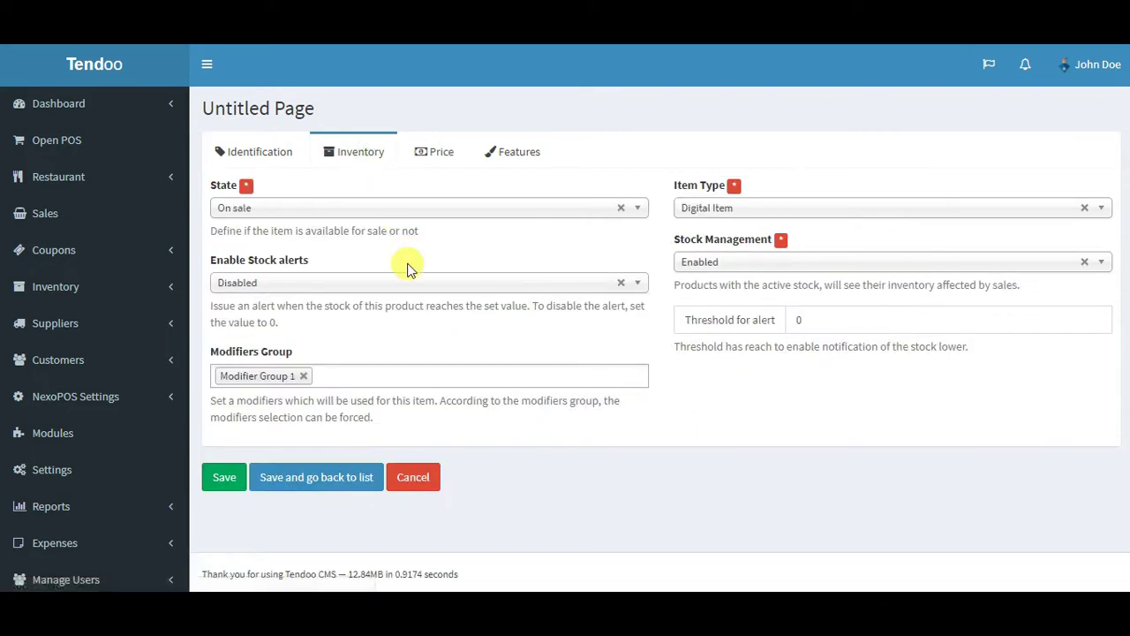
left_click(742, 209)
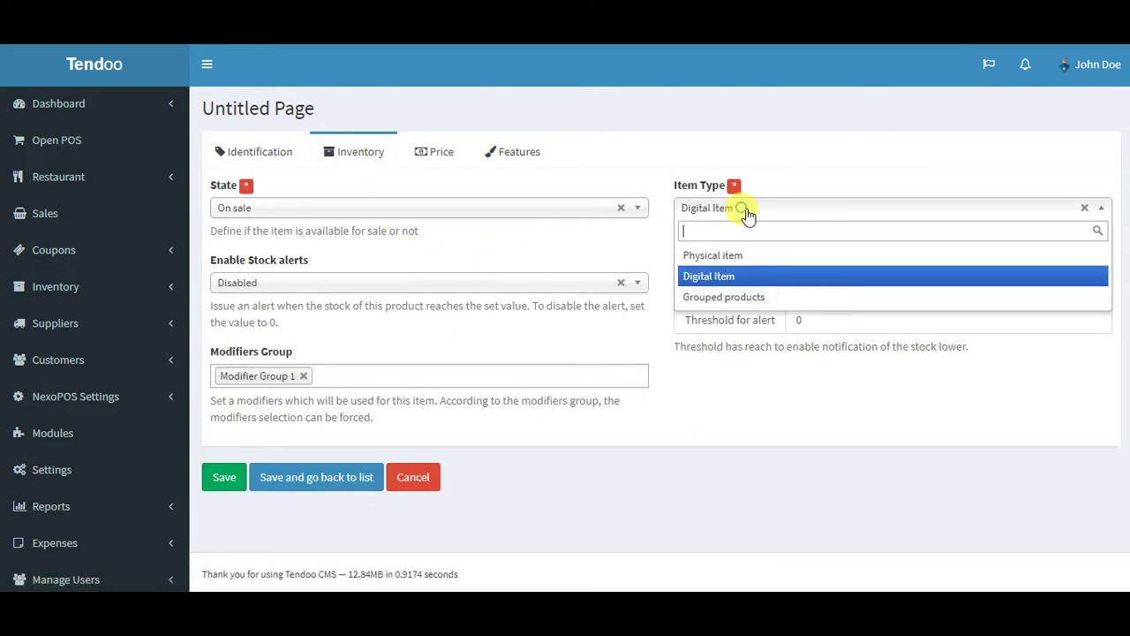
left_click(713, 255)
left_click(315, 468)
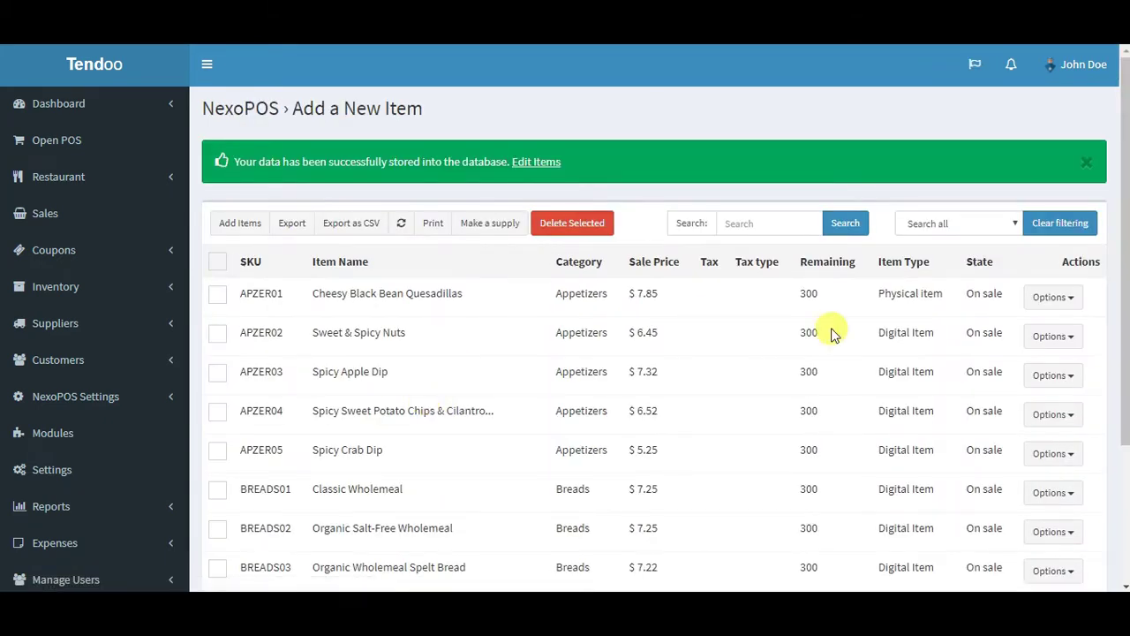
left_click_drag(883, 299, 952, 301)
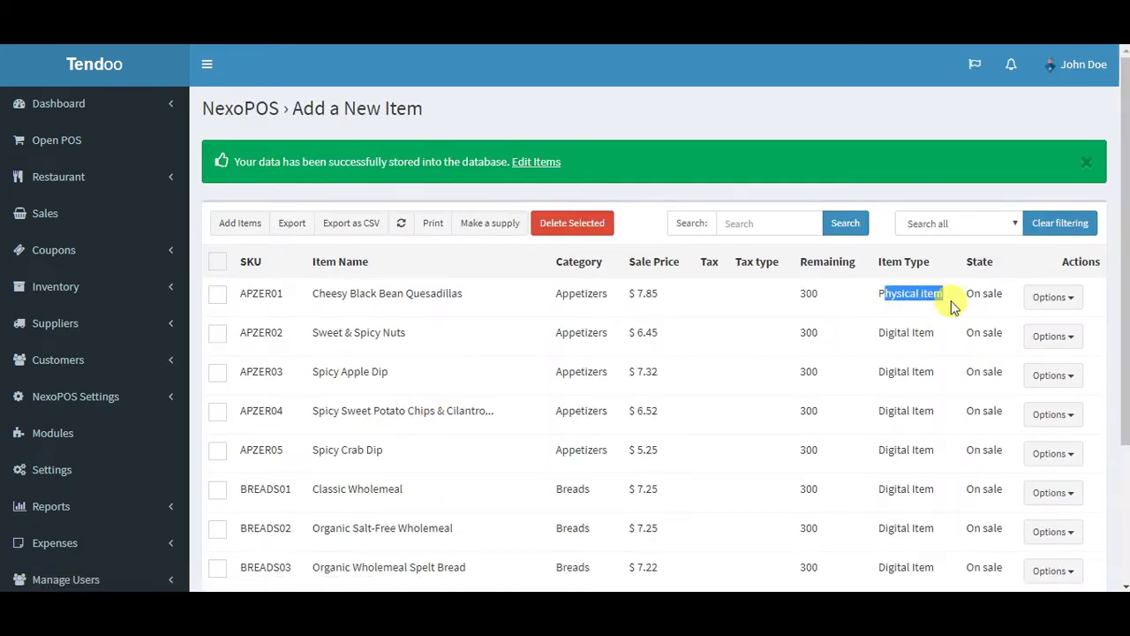
left_click_drag(799, 296, 825, 302)
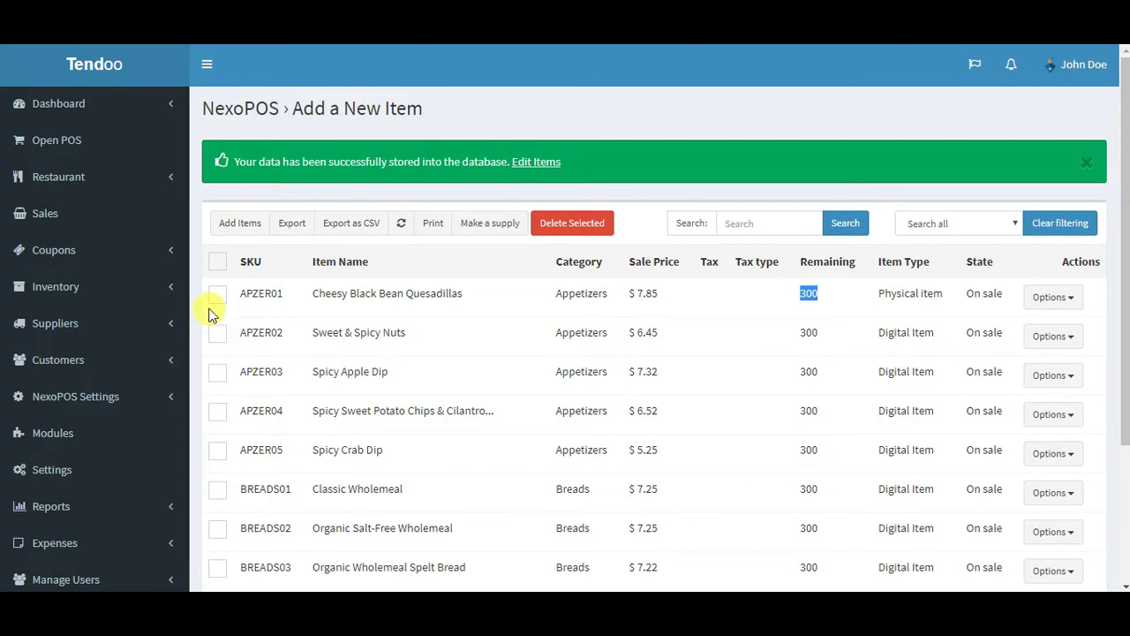
left_click(126, 290)
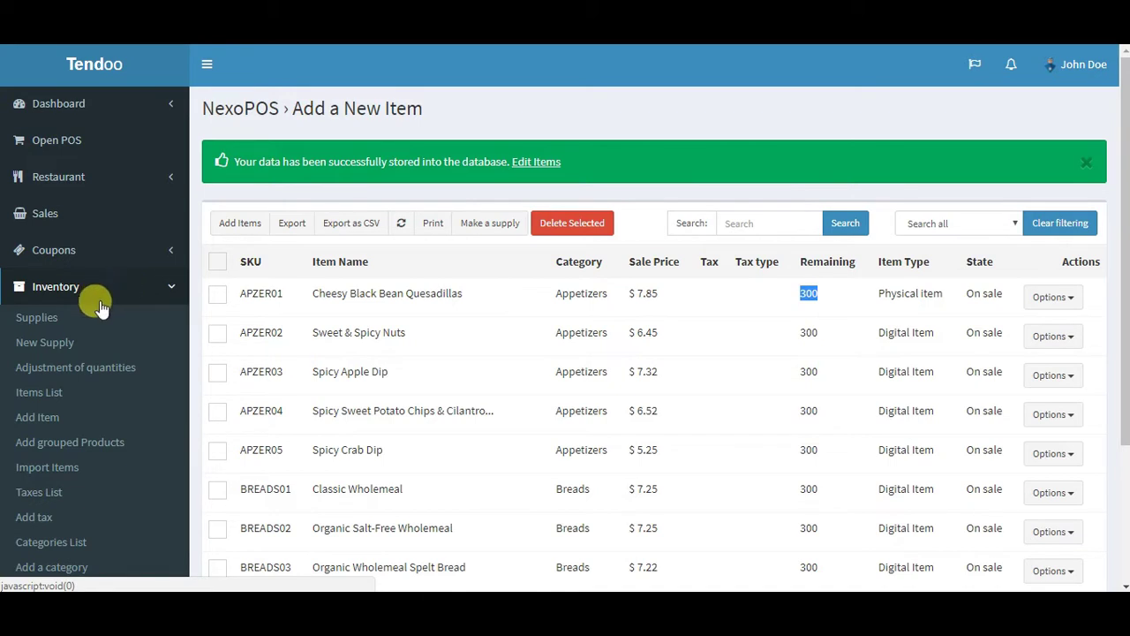
Start a stock supply with Cheesy Black Bean Quesadillas at purchase price 20 and quantity 50
left_click(69, 353)
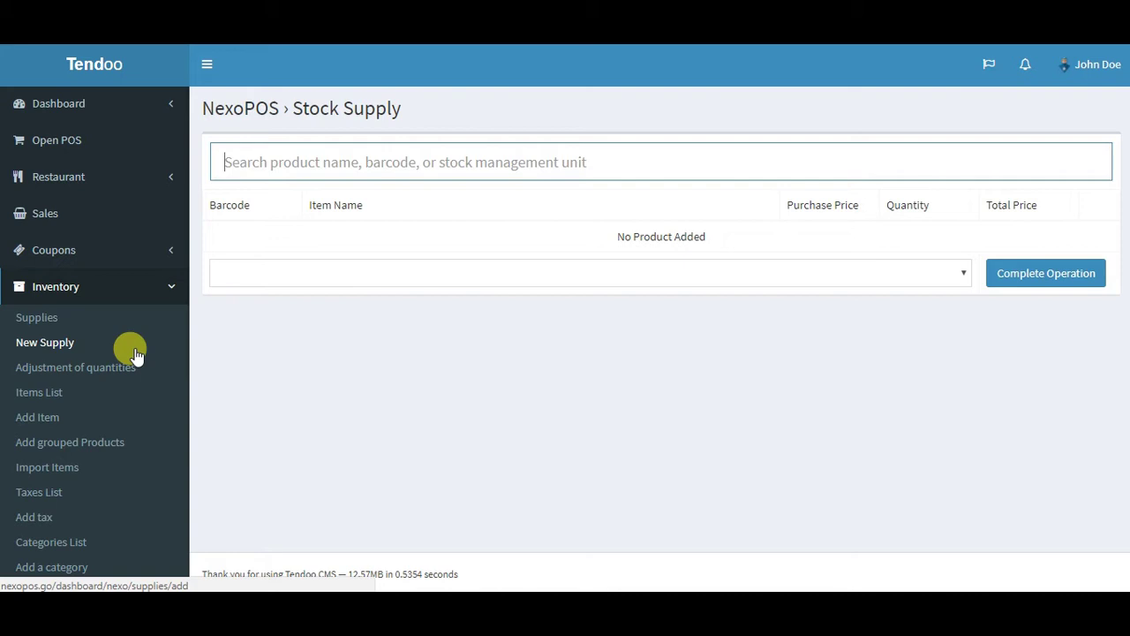
type("c")
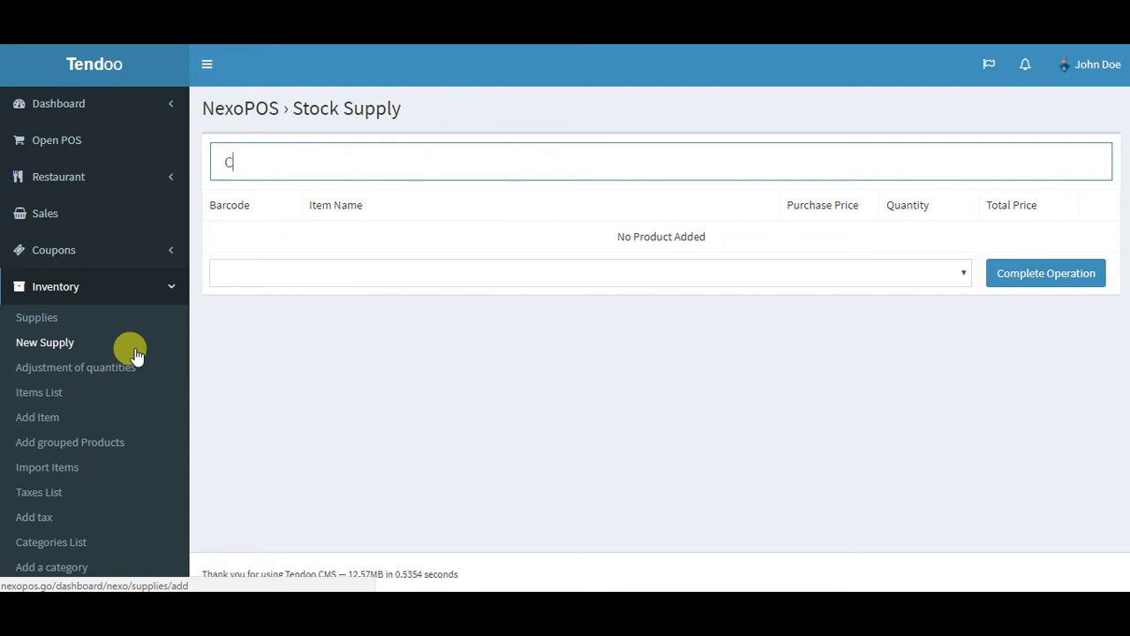
type("hees")
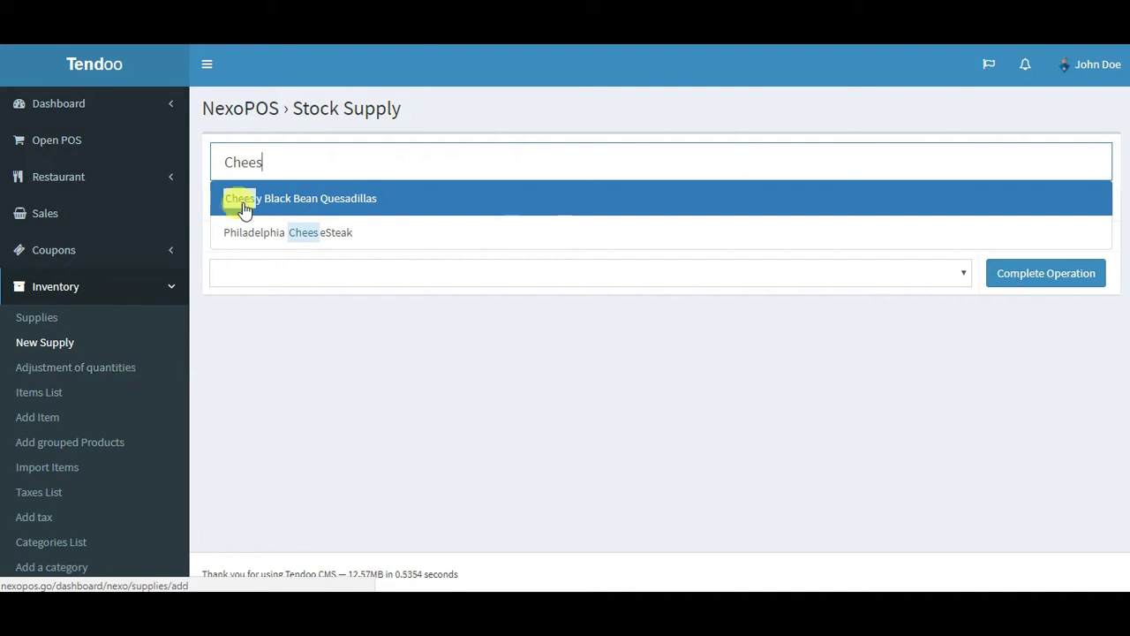
left_click(353, 199)
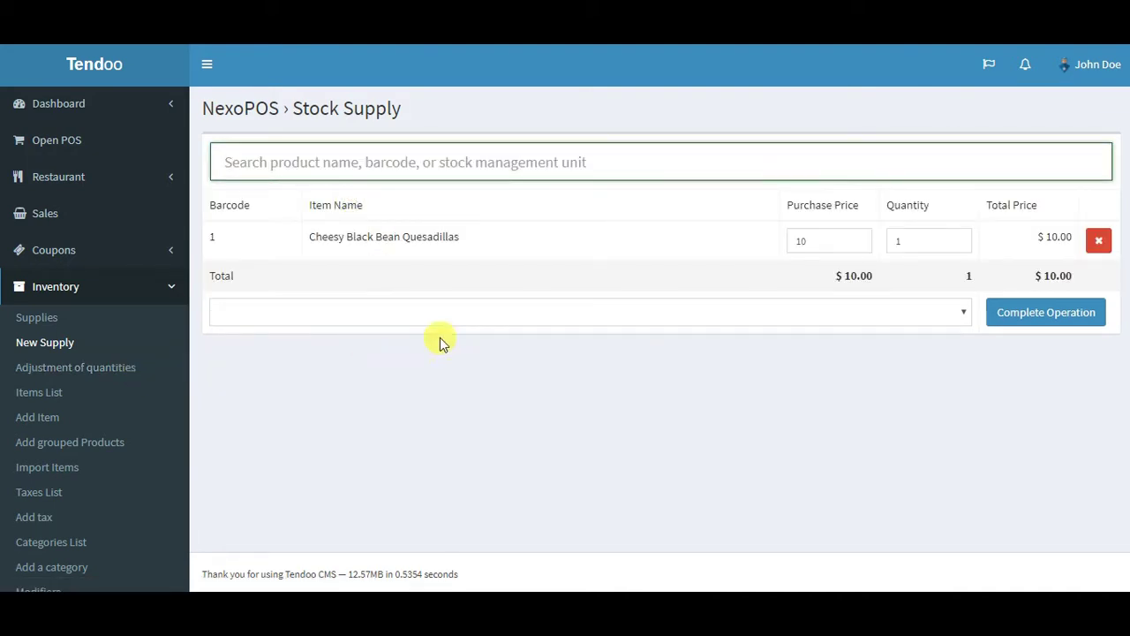
left_click(810, 248)
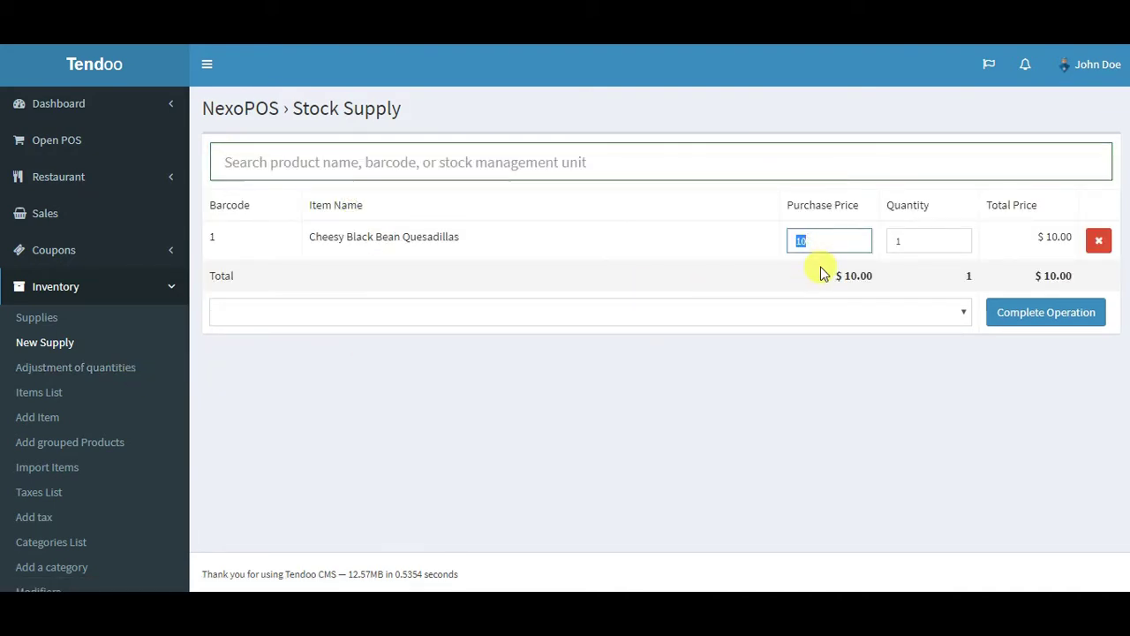
type("20")
left_click(915, 233)
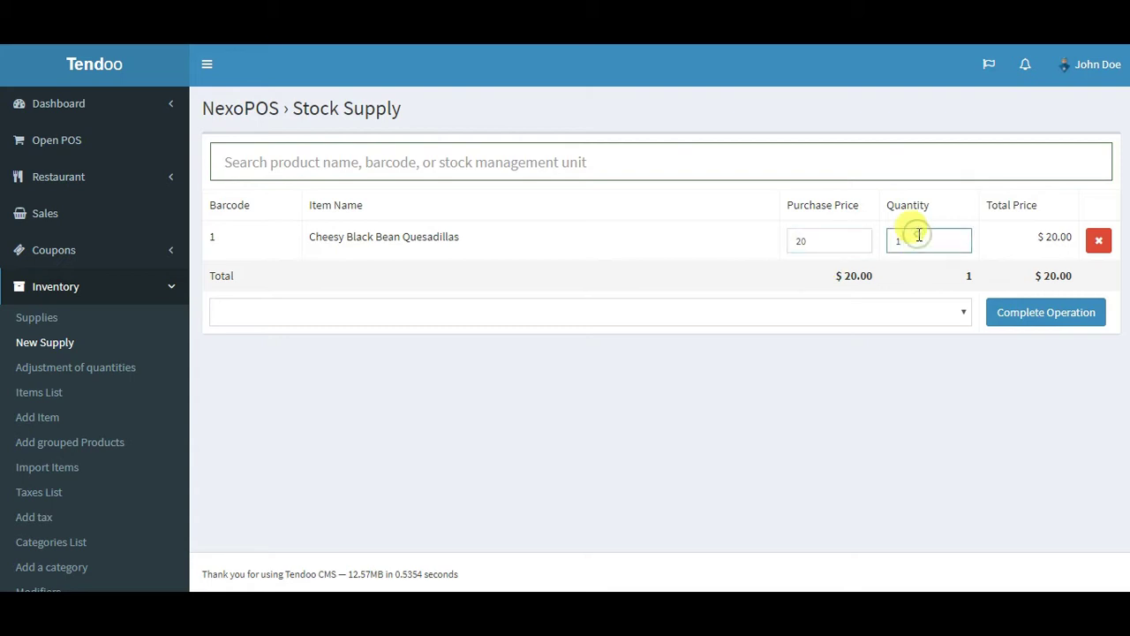
type("50")
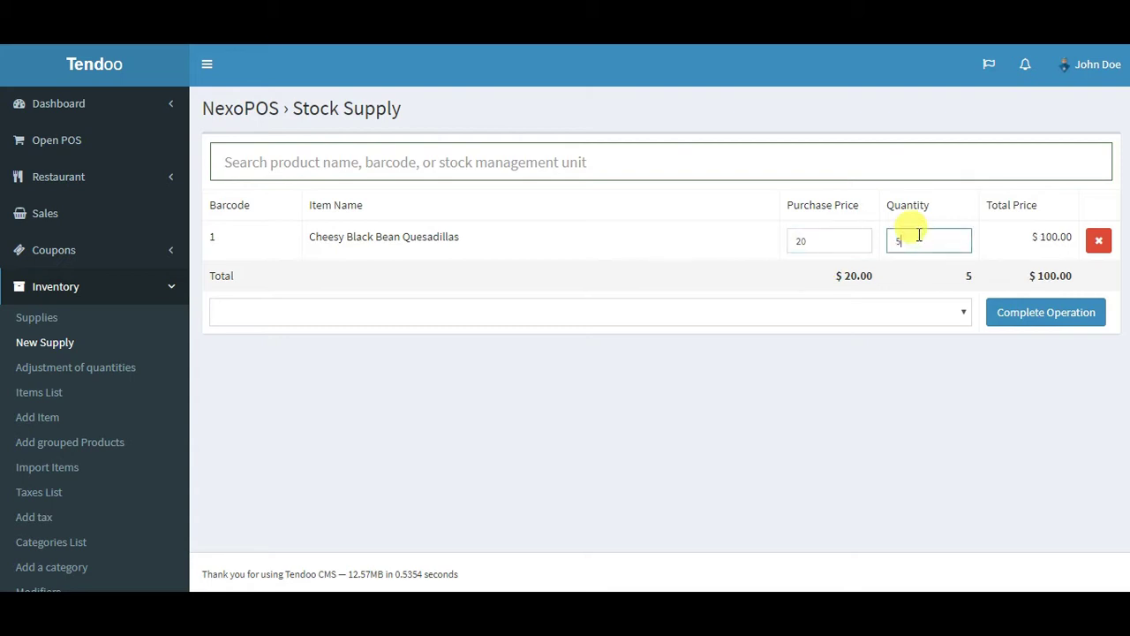
Choose the provider, complete and confirm the $1,000.00 supply, and close the receipt unprinted
left_click(775, 308)
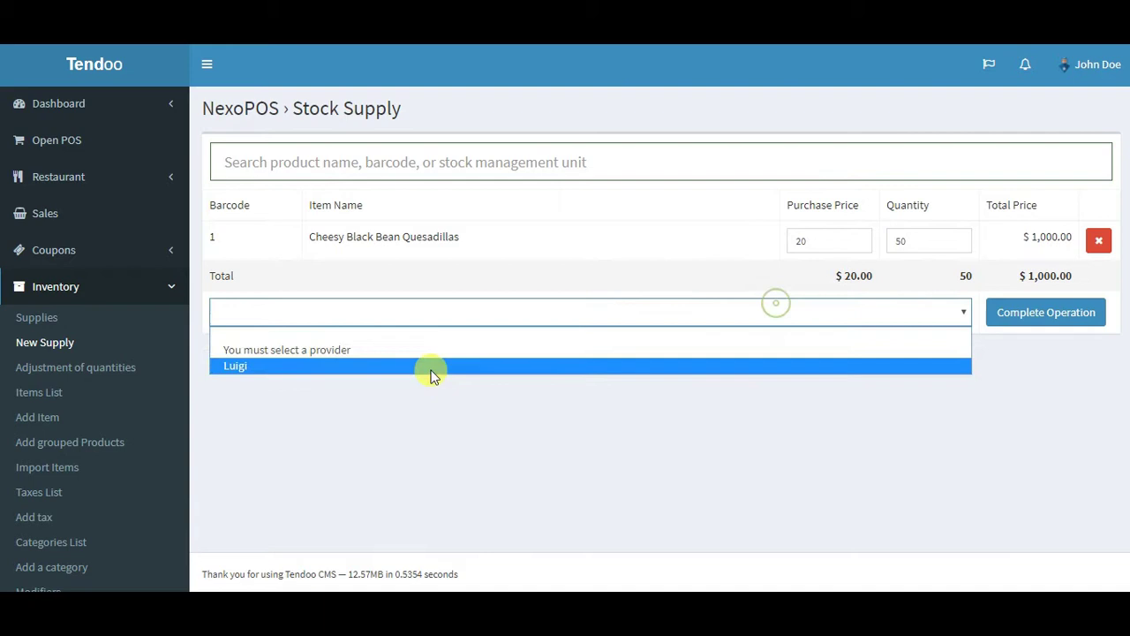
left_click(259, 349)
left_click(334, 328)
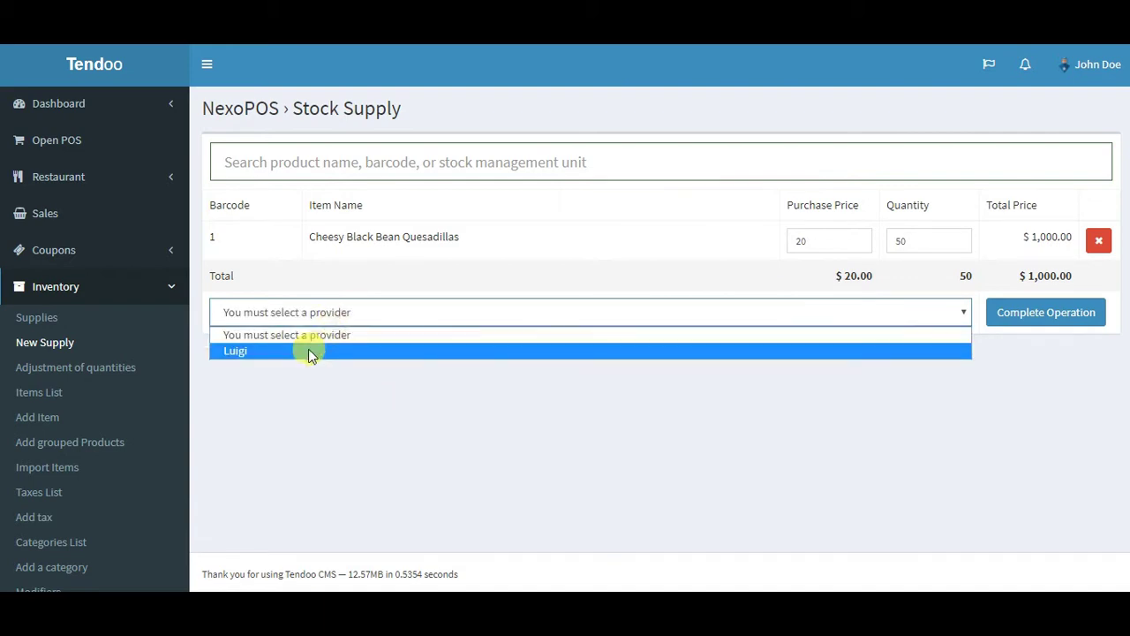
left_click(308, 351)
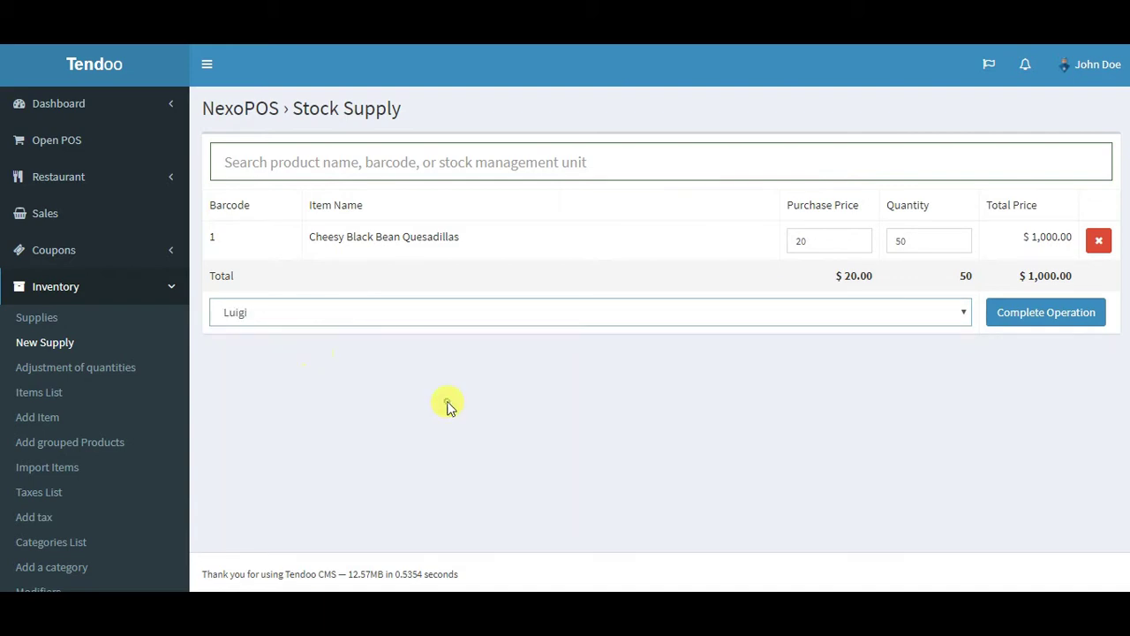
left_click(1015, 325)
left_click(786, 142)
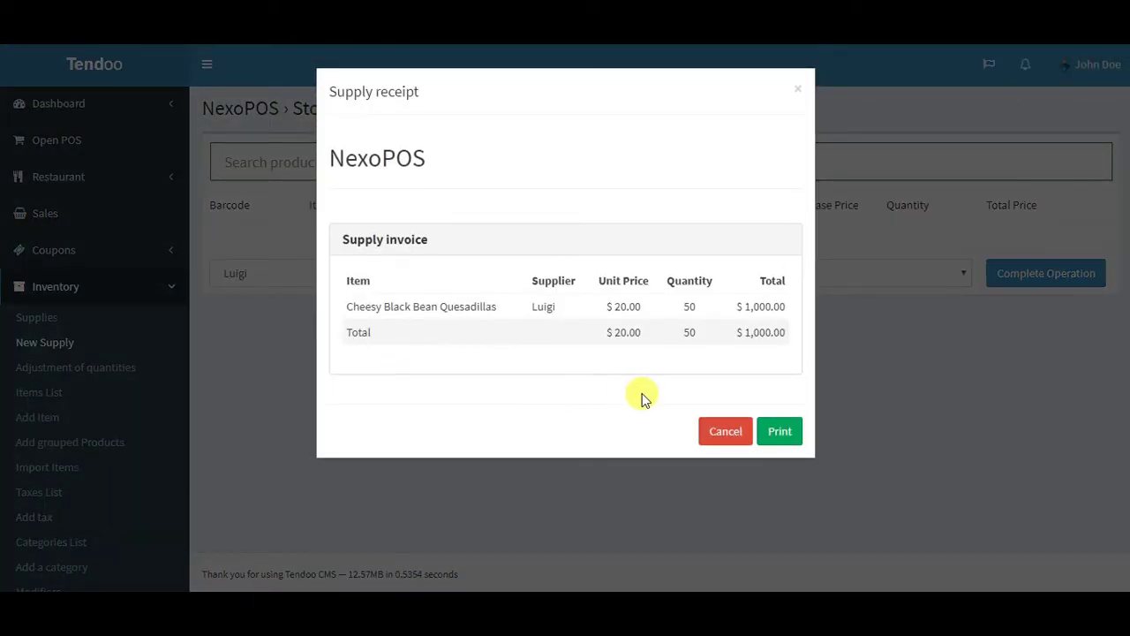
left_click(725, 432)
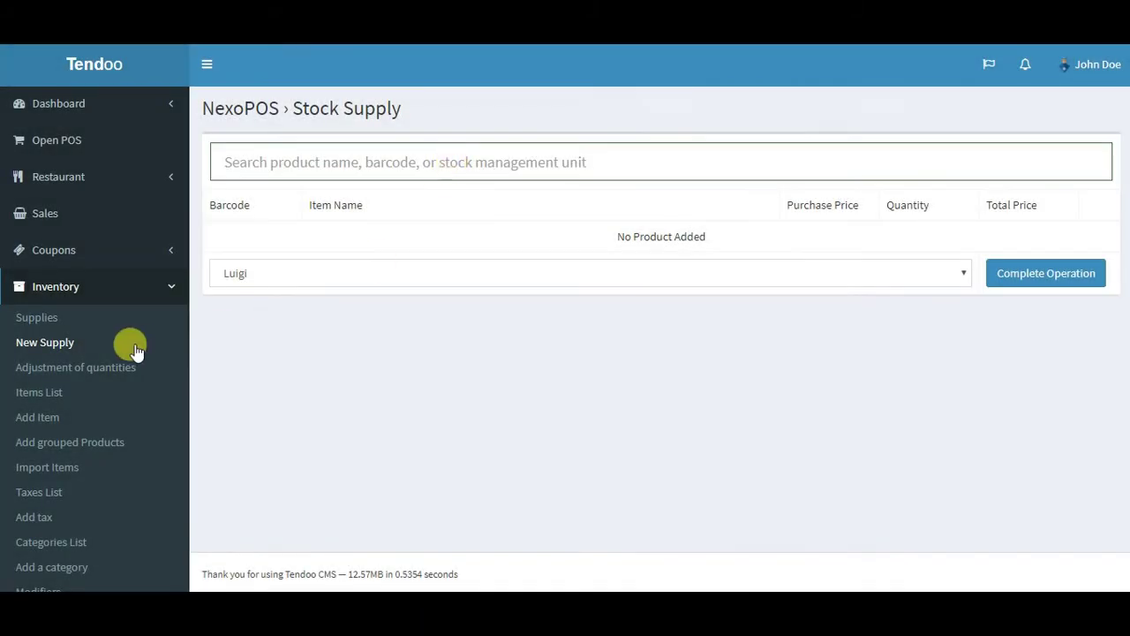
Open the Supplies List, check the new $1,000.00 supply of 50 items, and show its Options
left_click(33, 320)
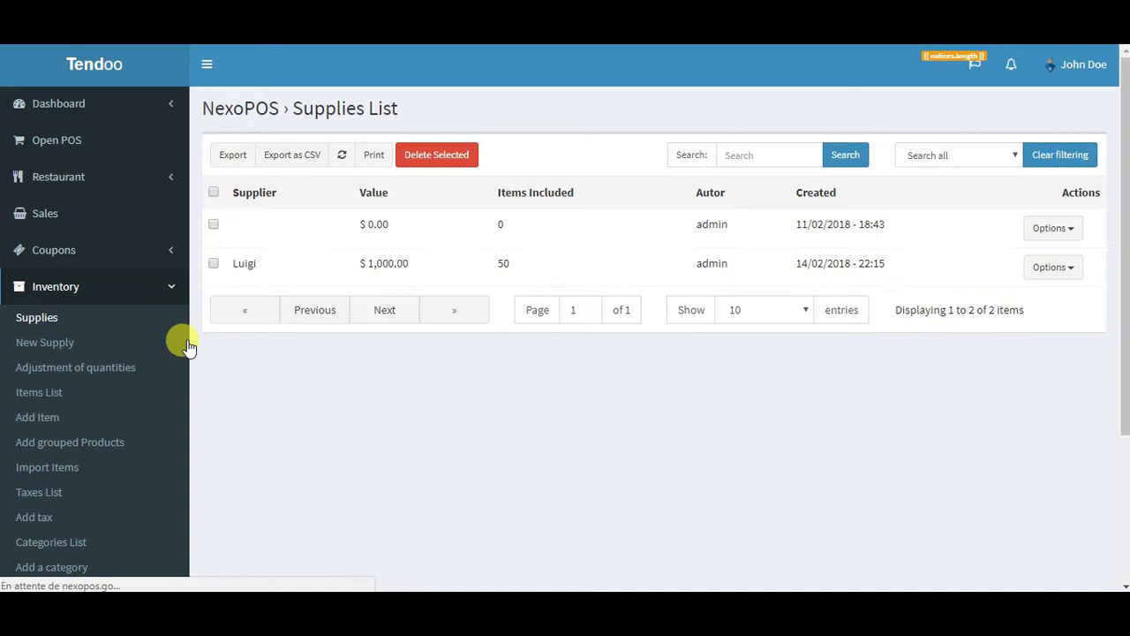
left_click_drag(235, 261, 929, 274)
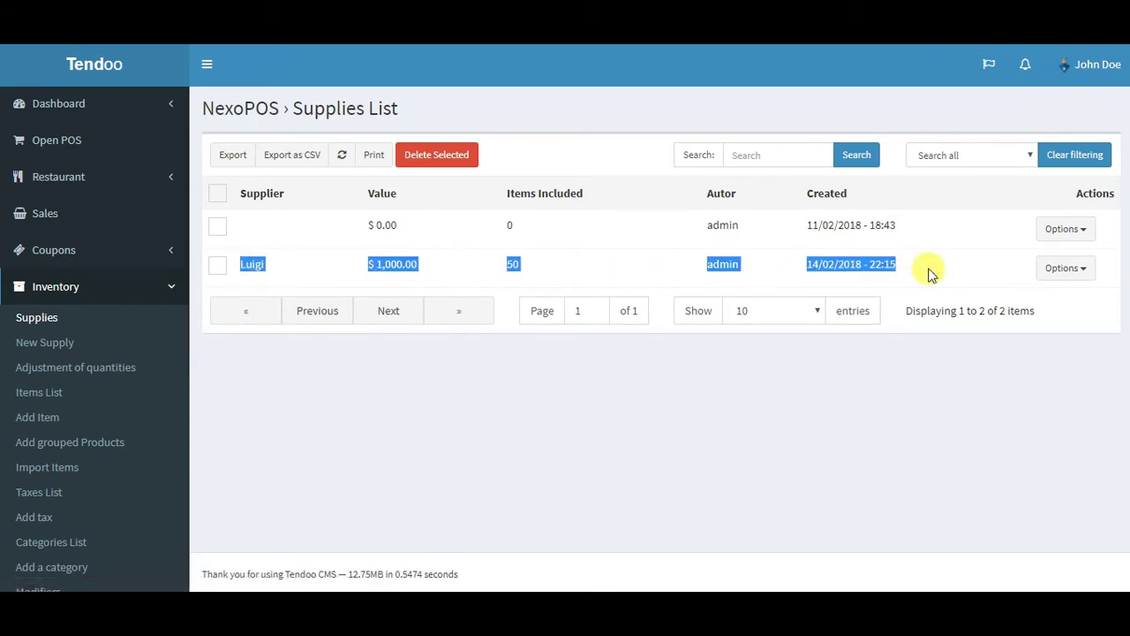
left_click(808, 263)
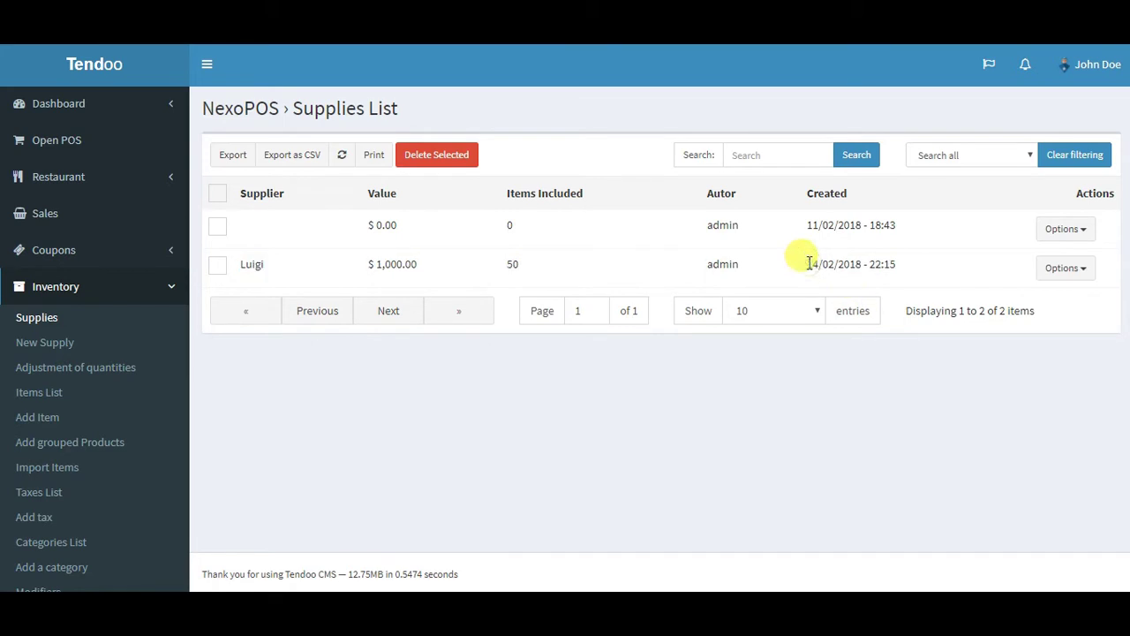
left_click_drag(870, 263, 920, 275)
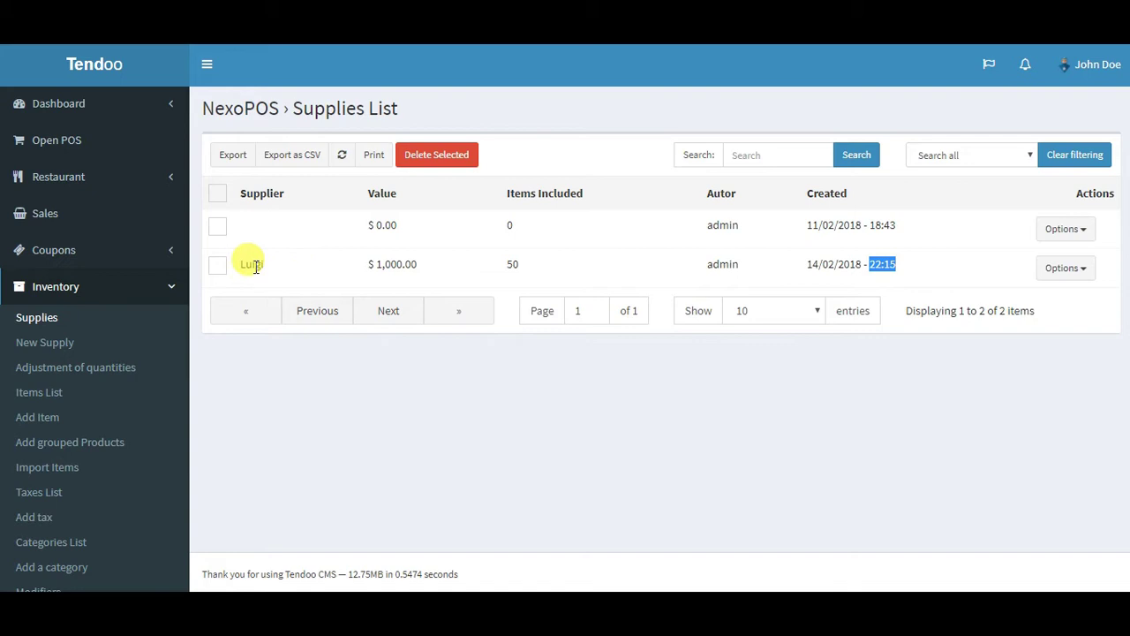
left_click(1067, 269)
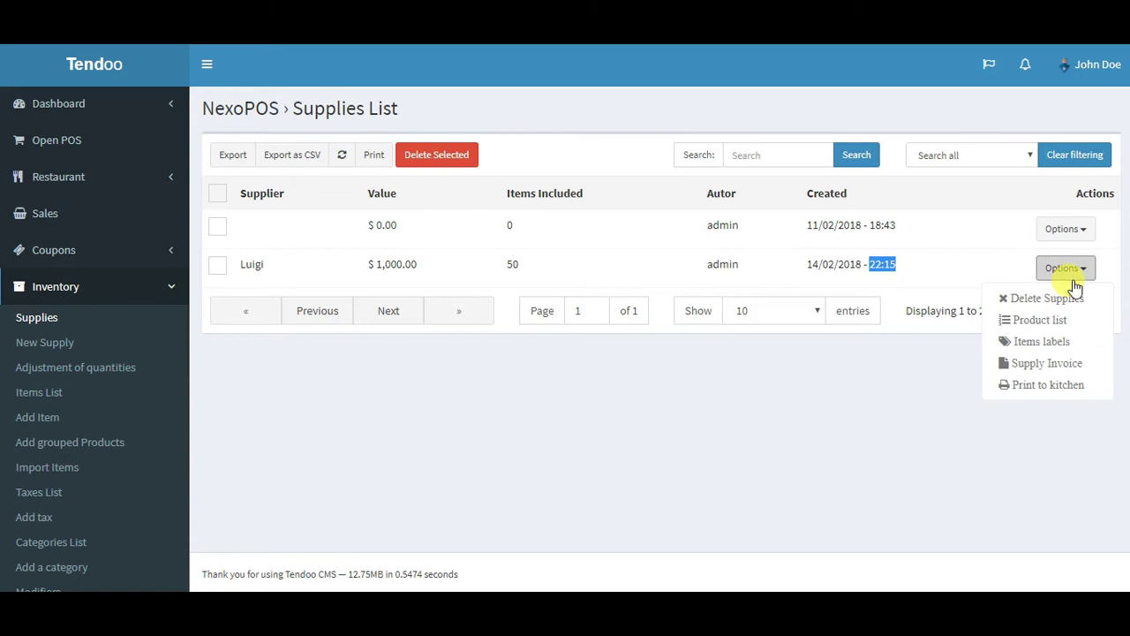
Show the Items labels for Cheesy Black Bean Quesadillas and scroll through the APZER01 labels at $7.85
left_click(1023, 341)
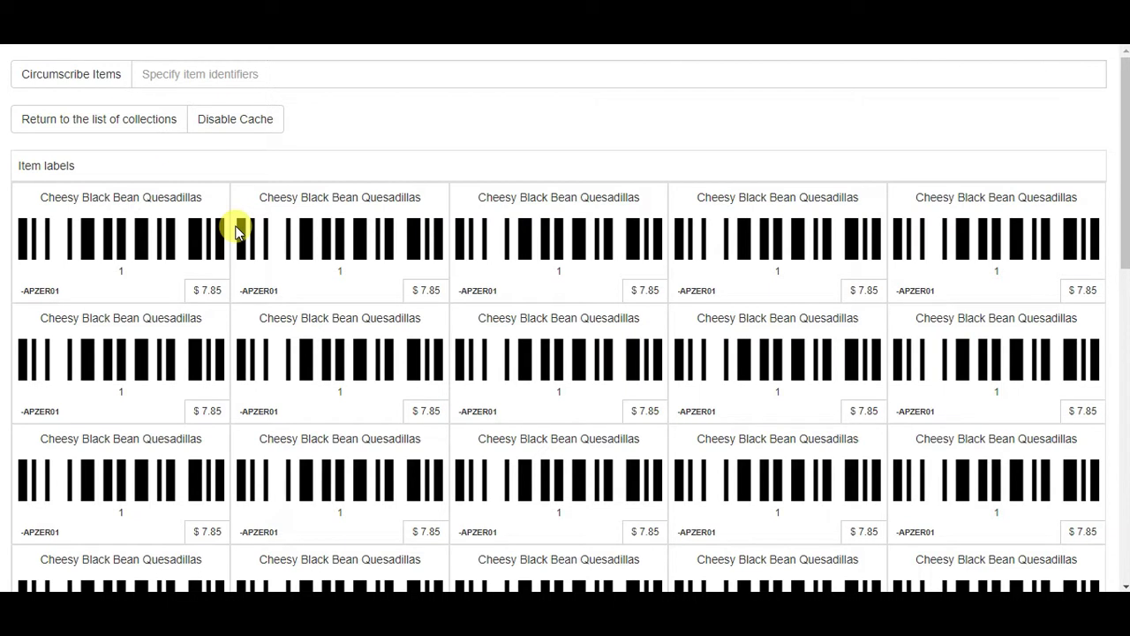
scroll(235, 231, "down", 10)
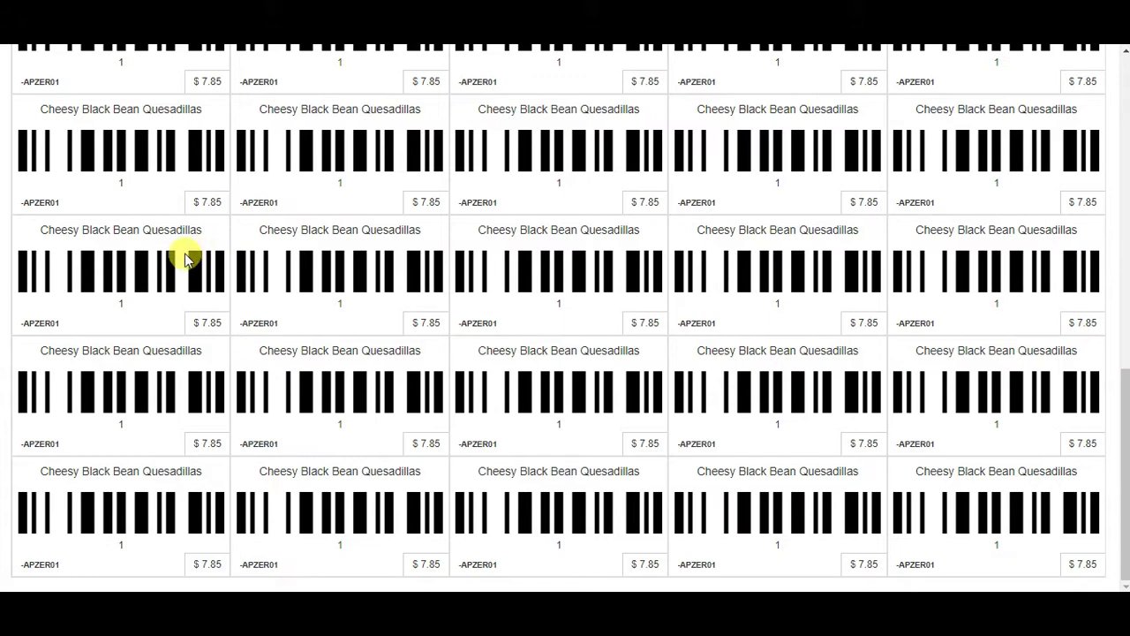
scroll(172, 306, "up", 5)
scroll(173, 306, "up", 3)
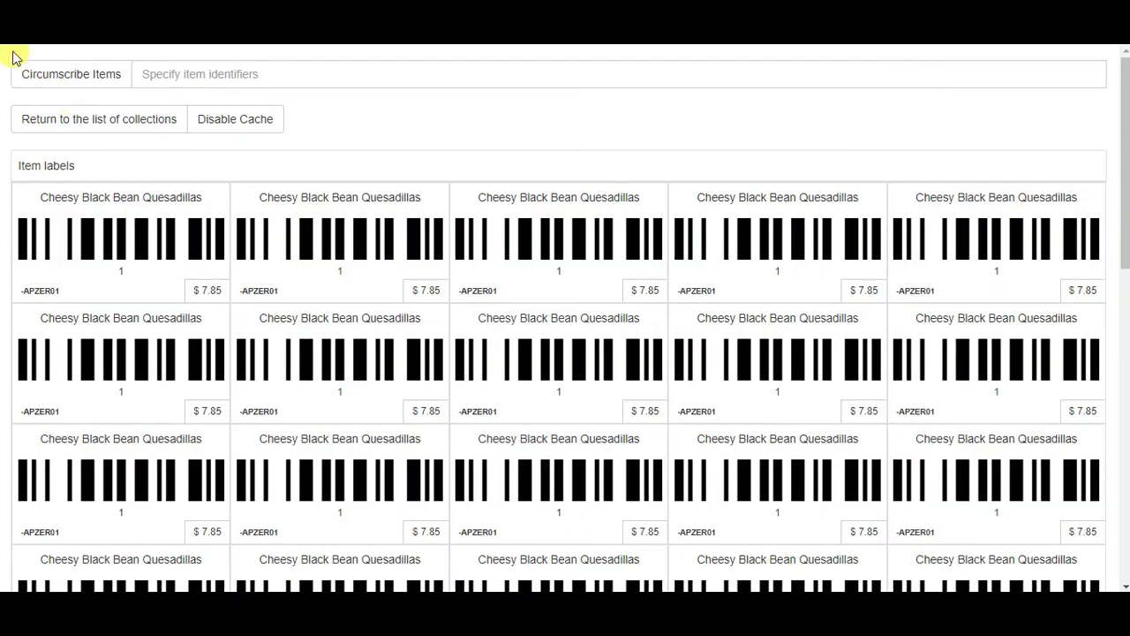
Go back to the supplies list and open General under NexoPOS Settings
key("alt+Left")
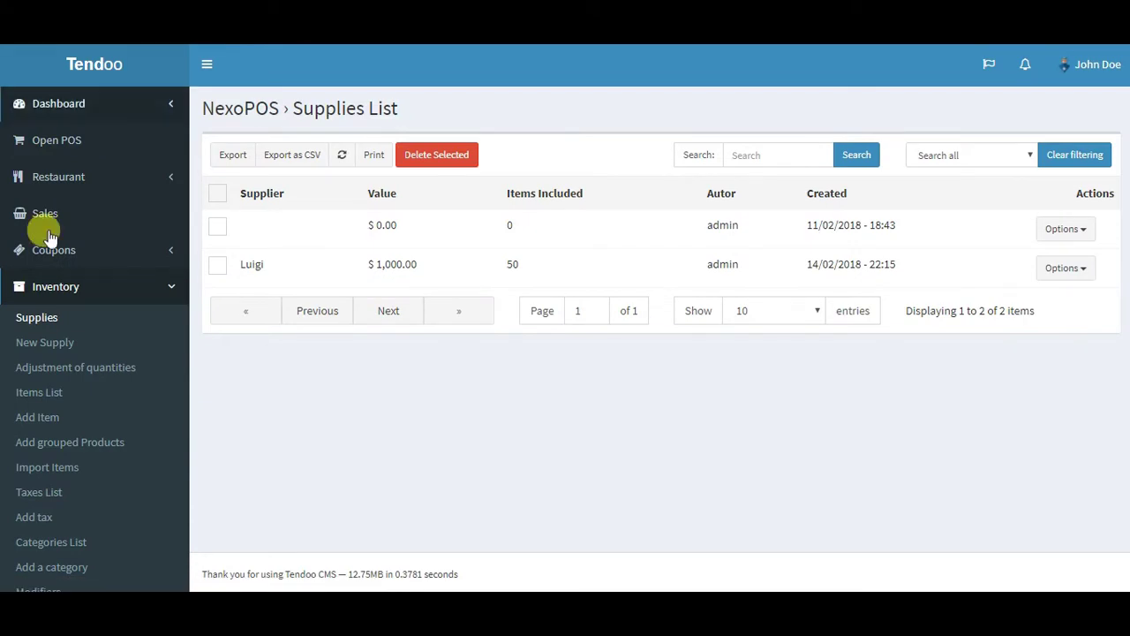
scroll(88, 397, "down", 4)
left_click(106, 349)
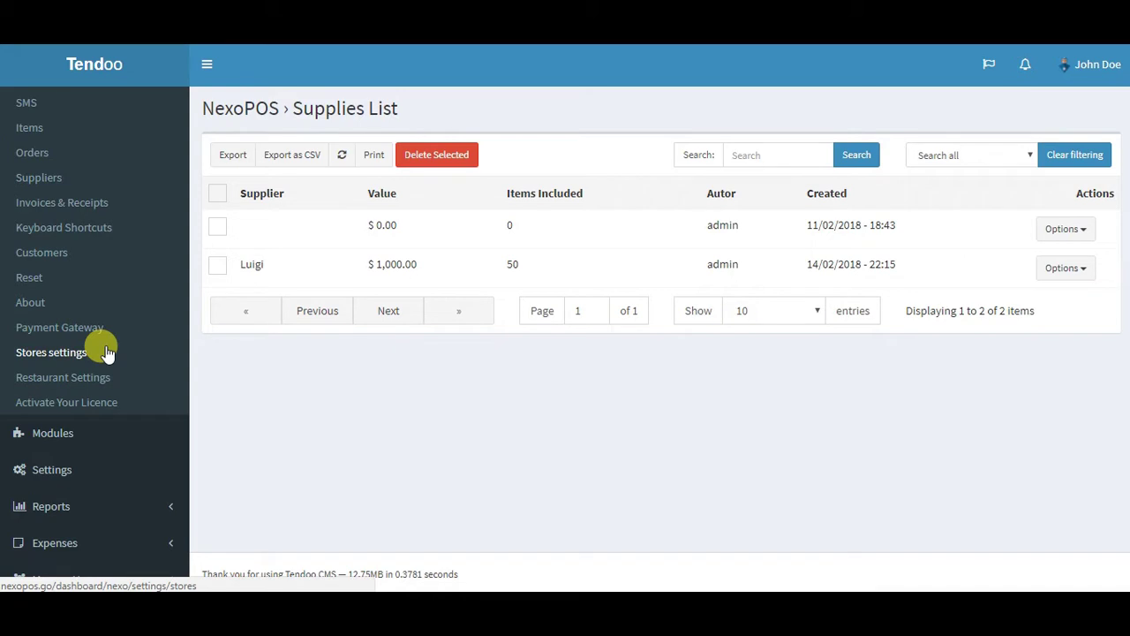
scroll(104, 345, "up", 2)
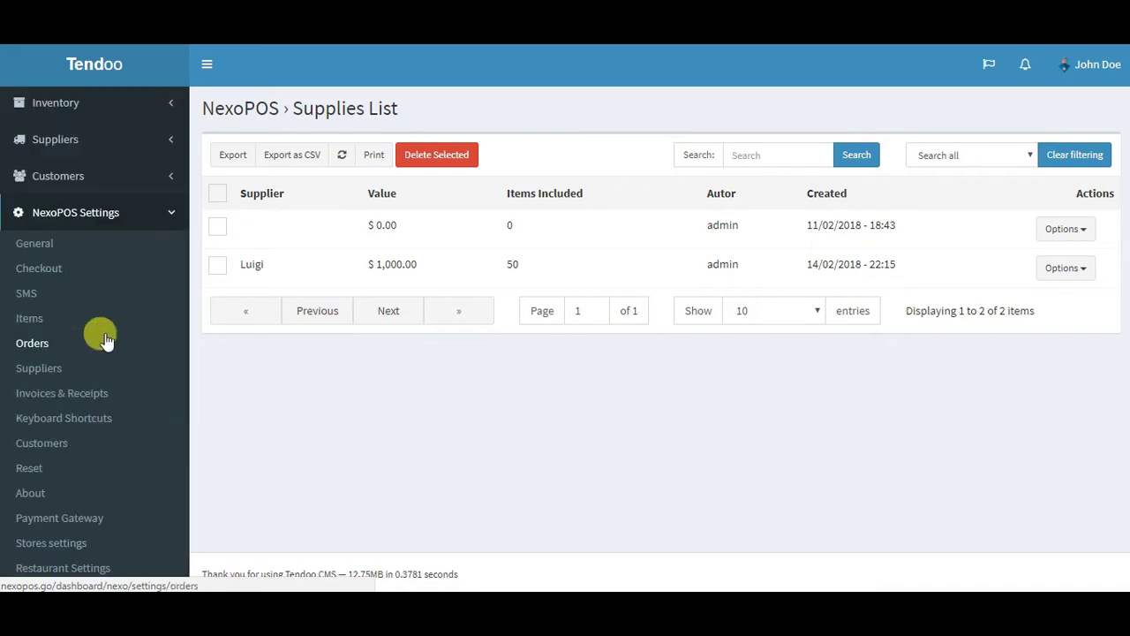
left_click(66, 245)
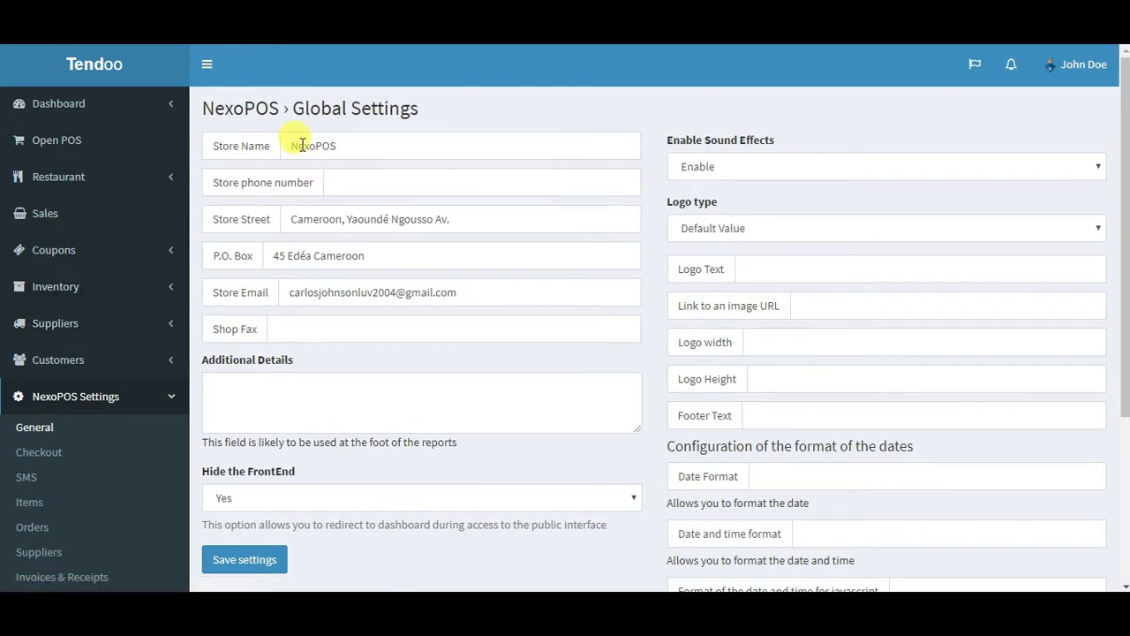
Replace the store name NexoPOS with 'Your Name' and save the settings
left_click(300, 145)
double_click(319, 139)
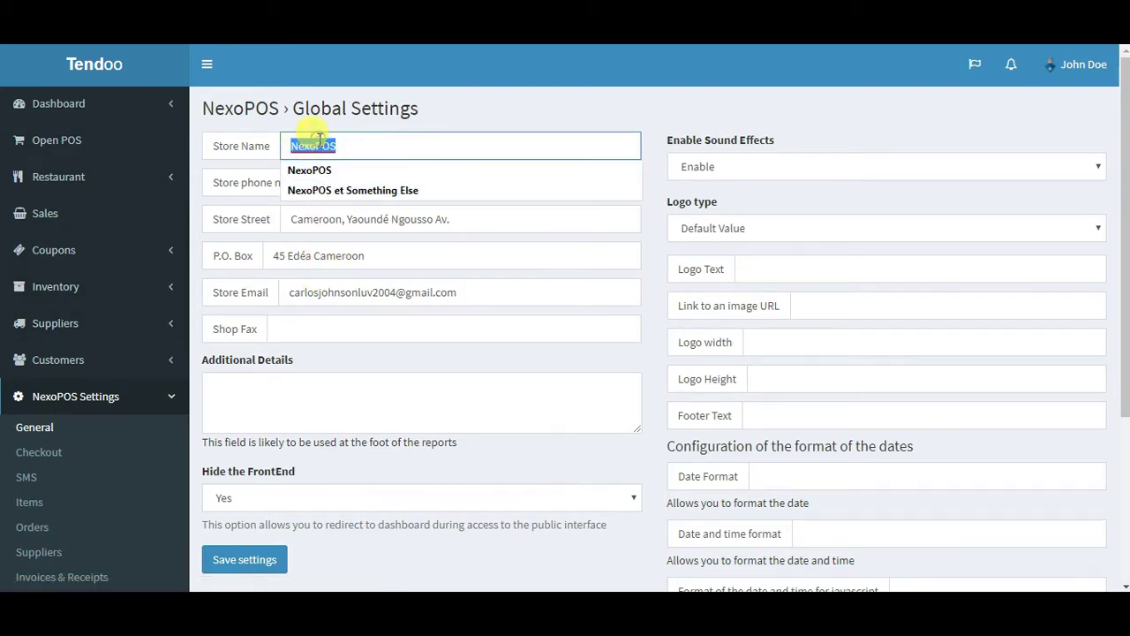
type("Your Name")
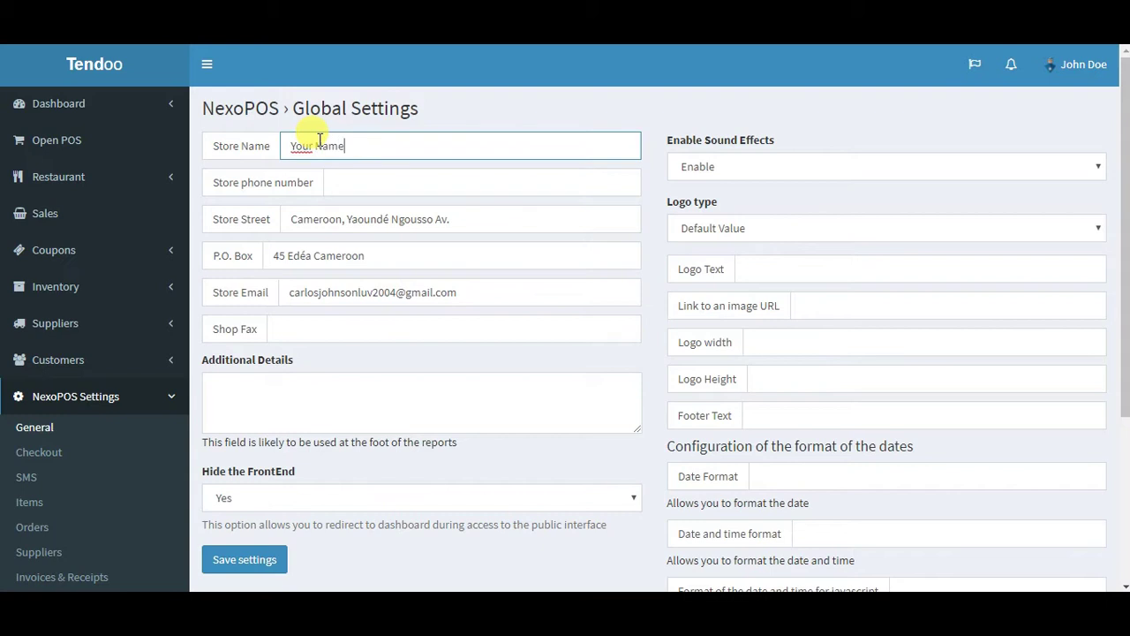
scroll(283, 388, "down", 3)
left_click(247, 310)
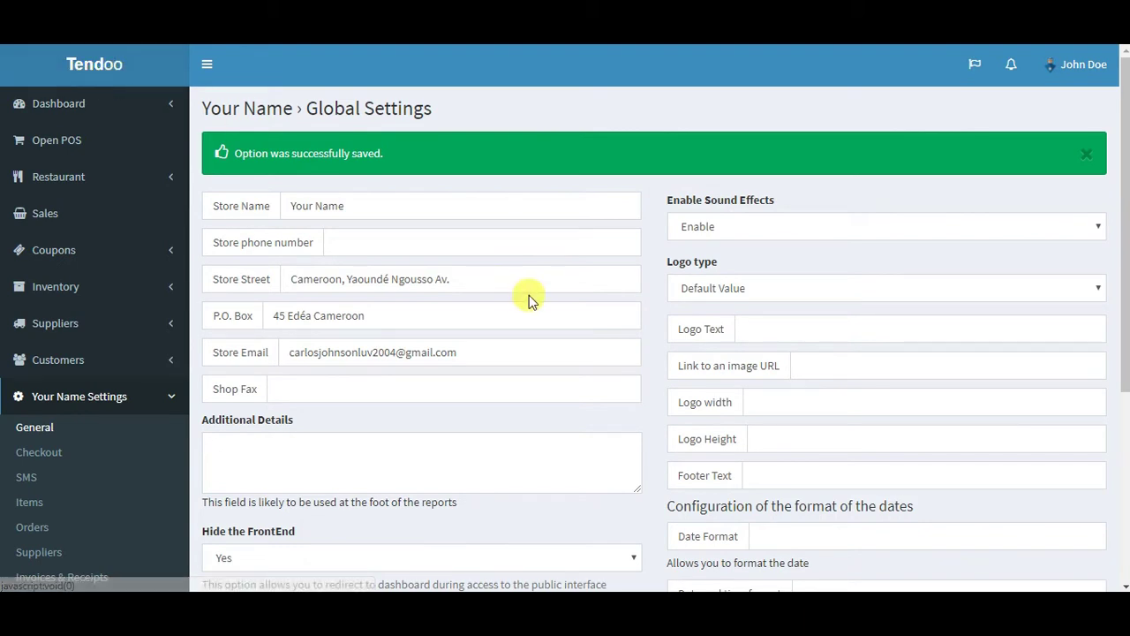
Highlight the Tendoo credit in the page footer
scroll(539, 298, "down", 4)
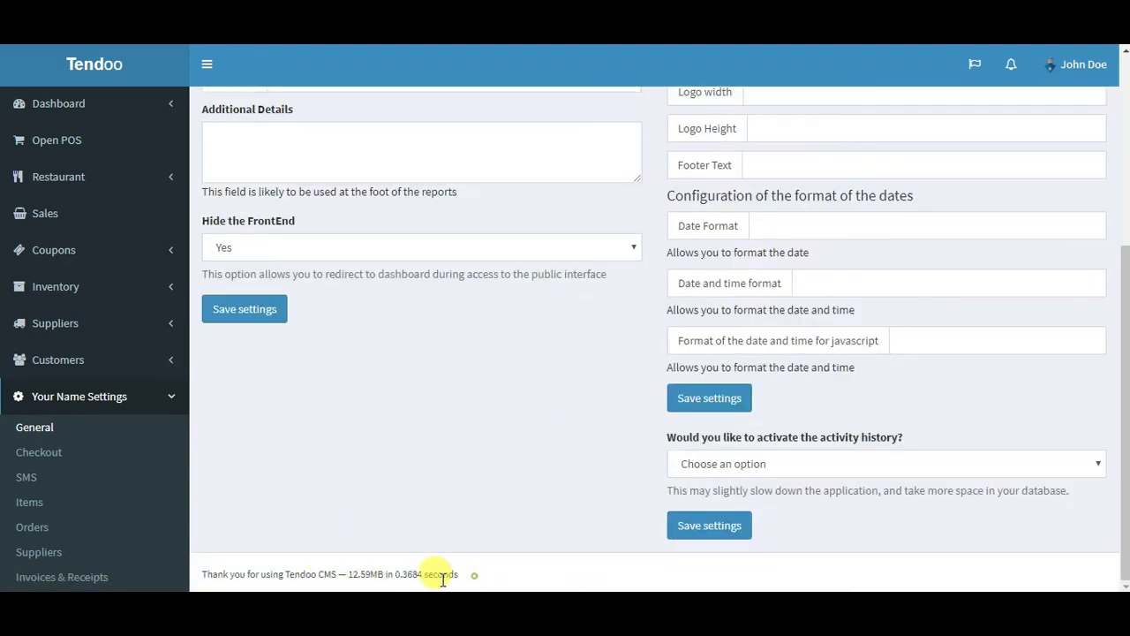
left_click_drag(459, 578, 198, 582)
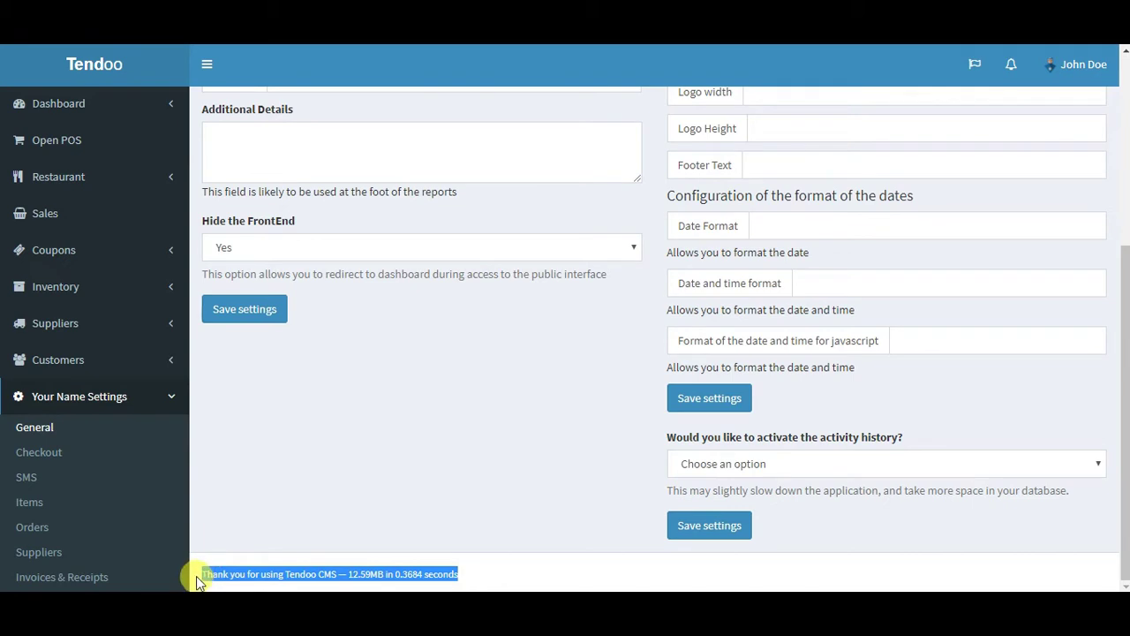
scroll(492, 423, "up", 3)
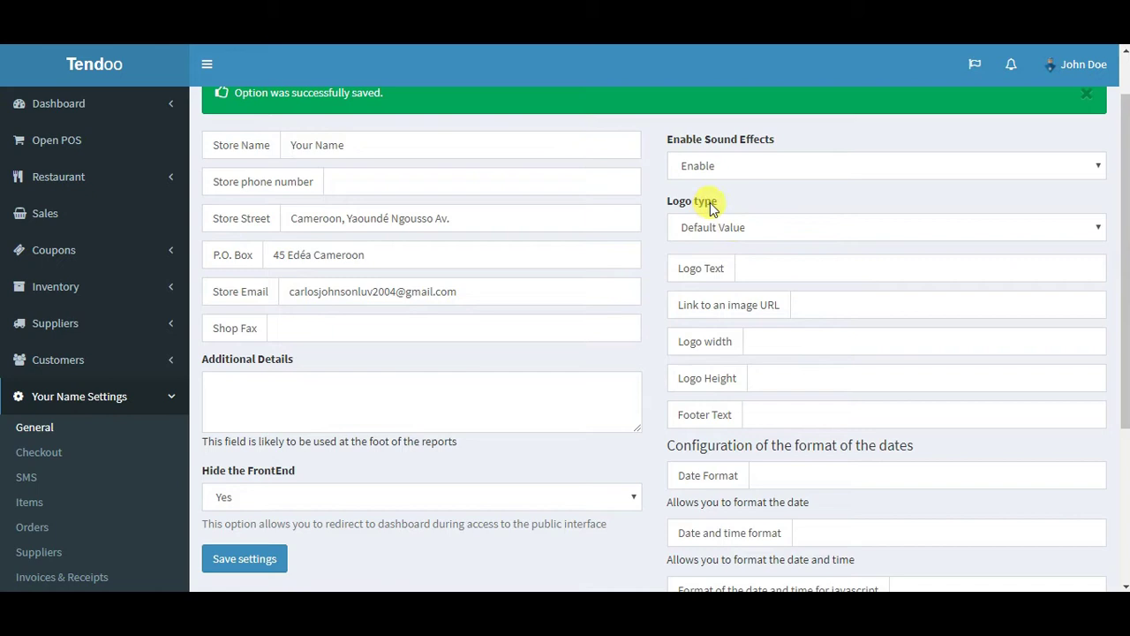
Set the logo type to Custom Text
left_click_drag(693, 203, 732, 207)
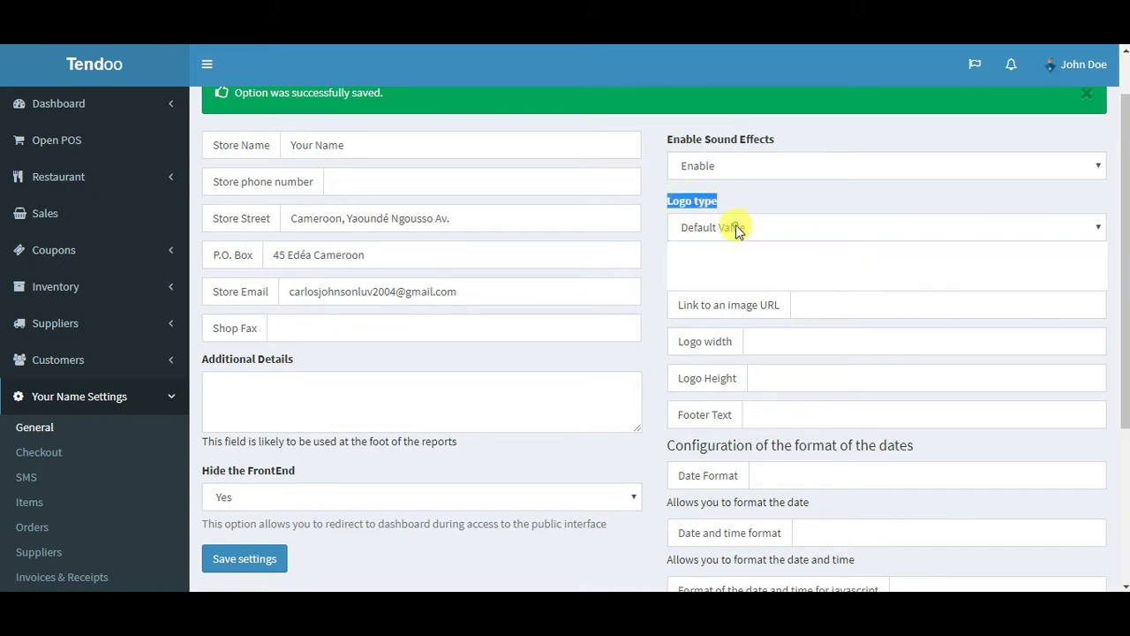
left_click(732, 227)
left_click(745, 282)
left_click(732, 227)
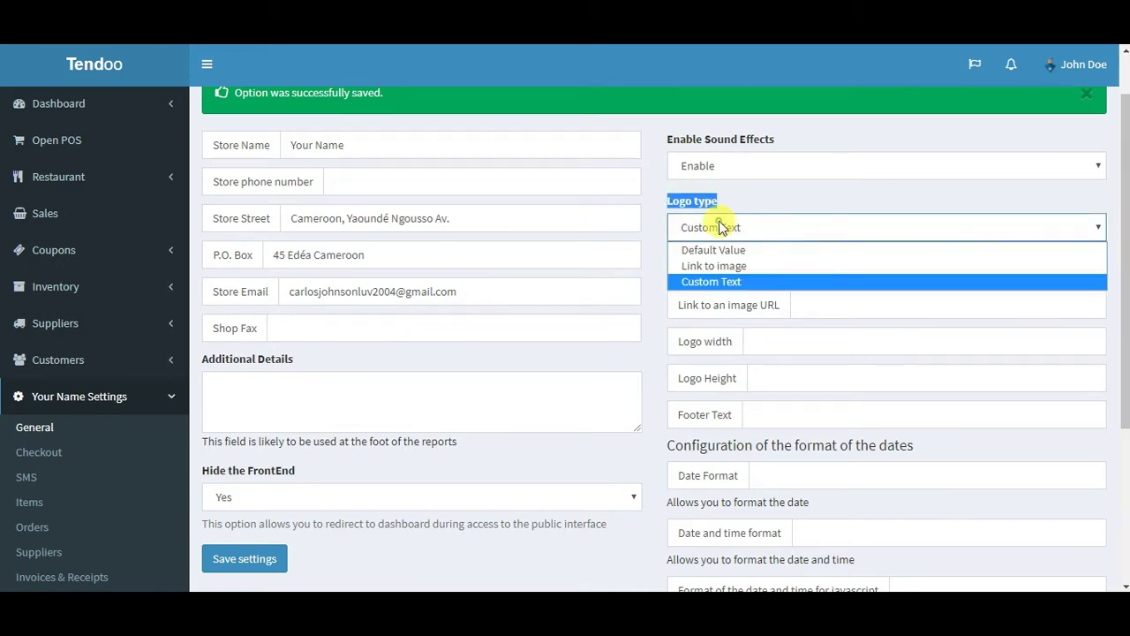
left_click(732, 281)
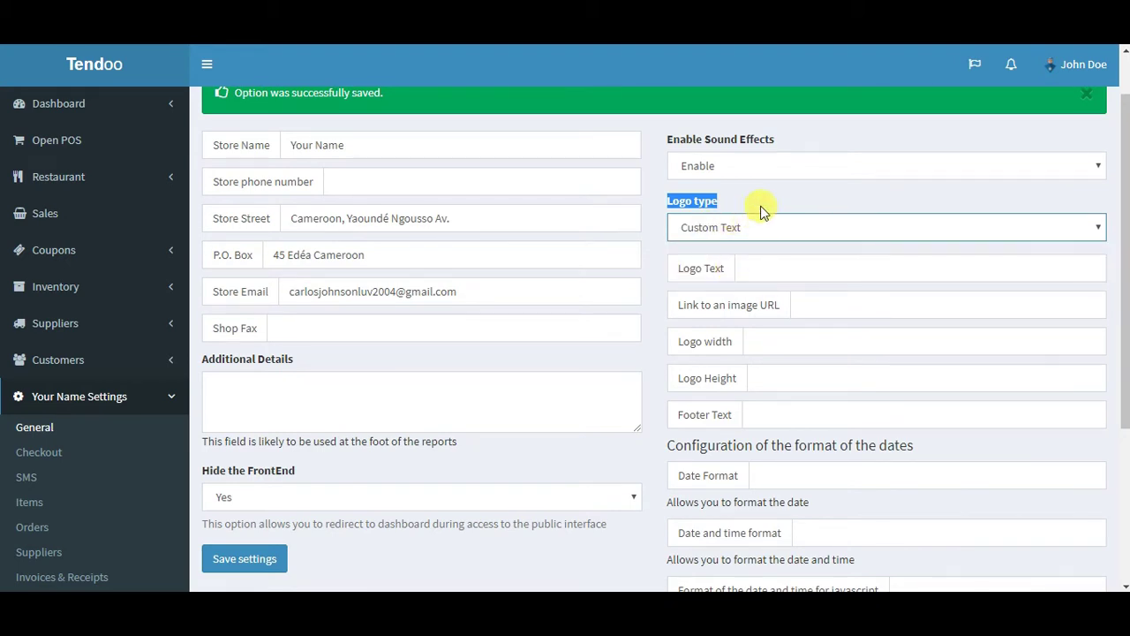
Enter the logo text Your<strong>Name</strong>, correcting the misspelled 'Nma'
left_click(747, 257)
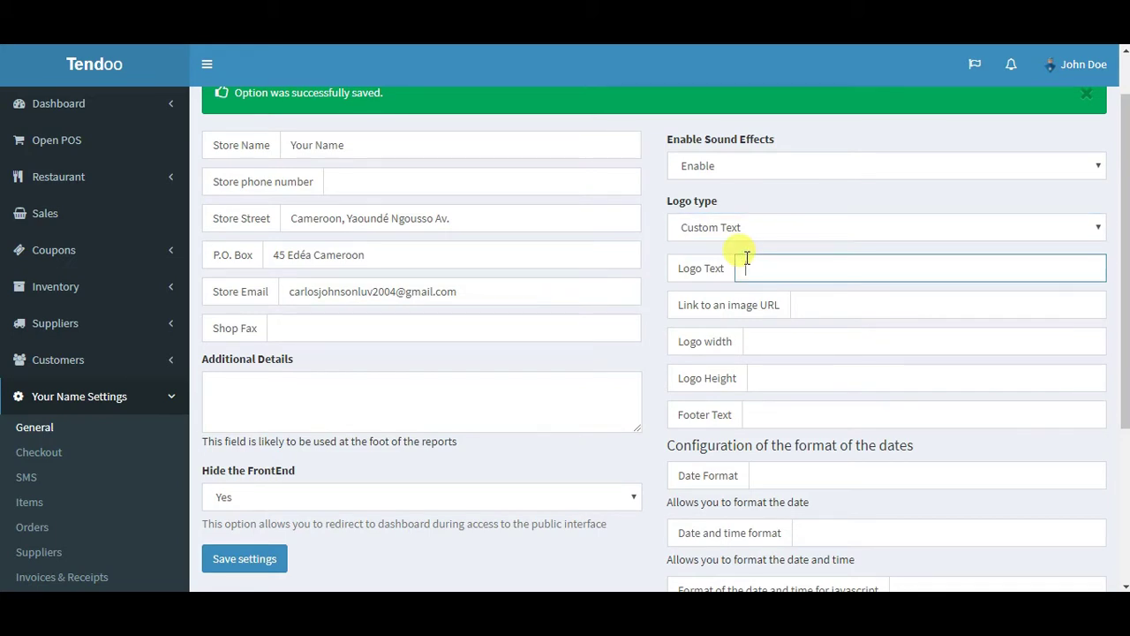
type("Your<strong>Nma")
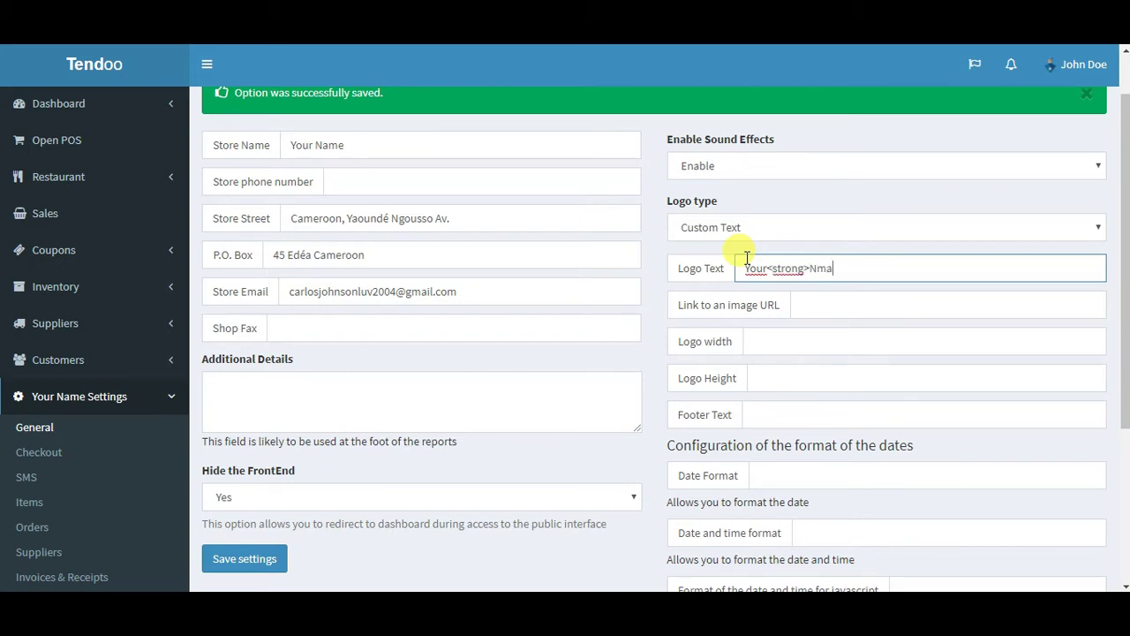
key("BackSpace")
key("BackSpace")
type("ame</strong>")
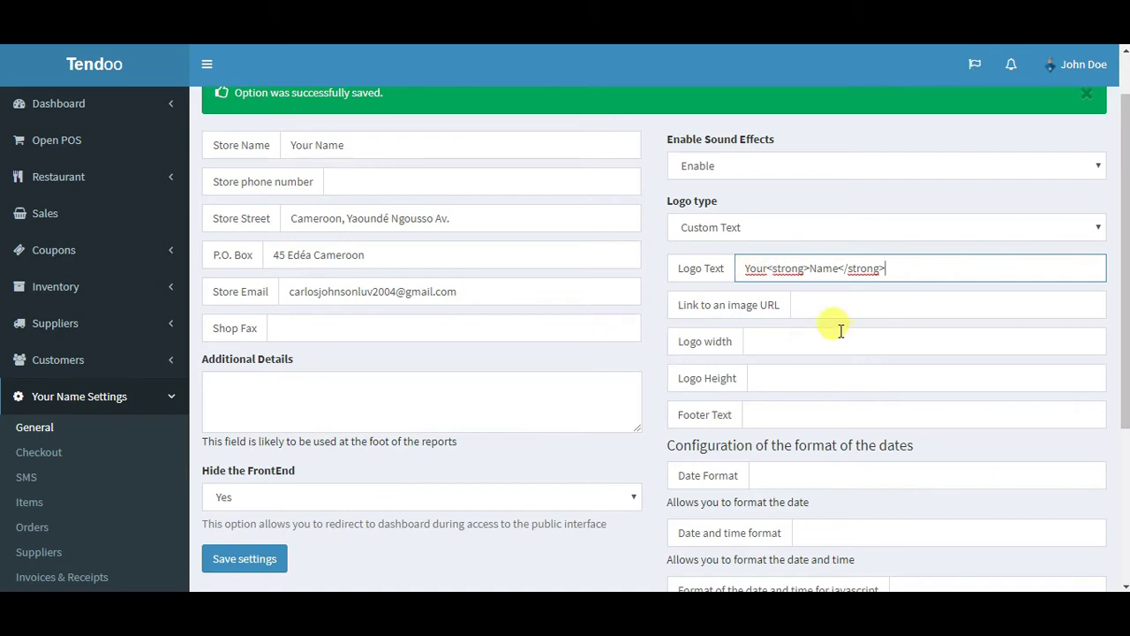
Highlight the logo text value and the current Tendoo footer credit line
left_click_drag(758, 271, 895, 266)
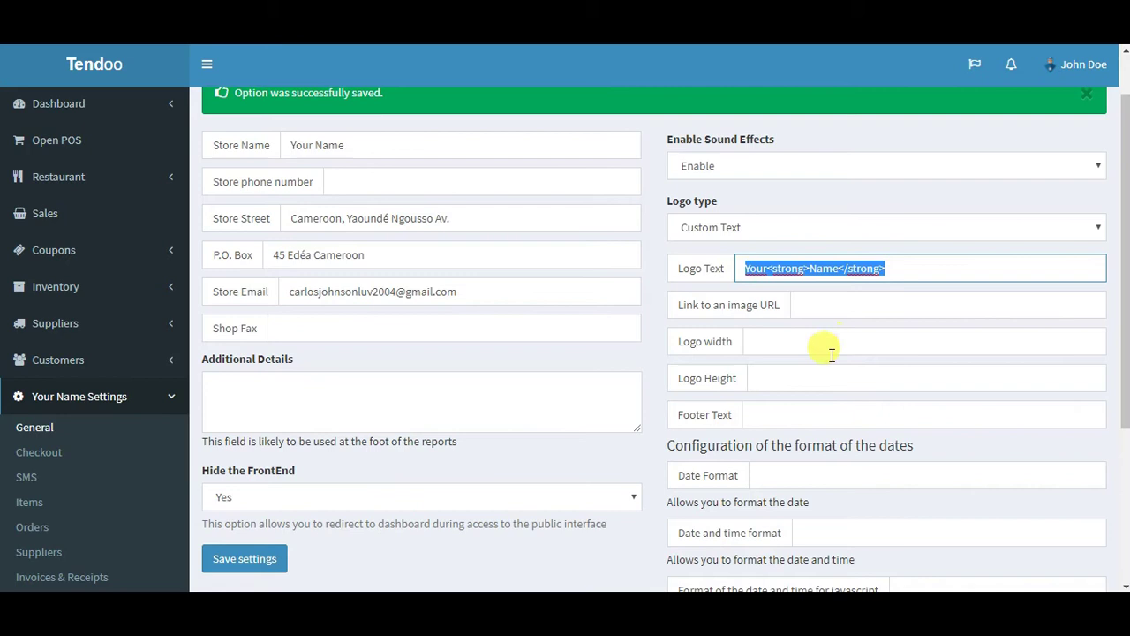
left_click_drag(696, 416, 736, 416)
scroll(543, 439, "down", 3)
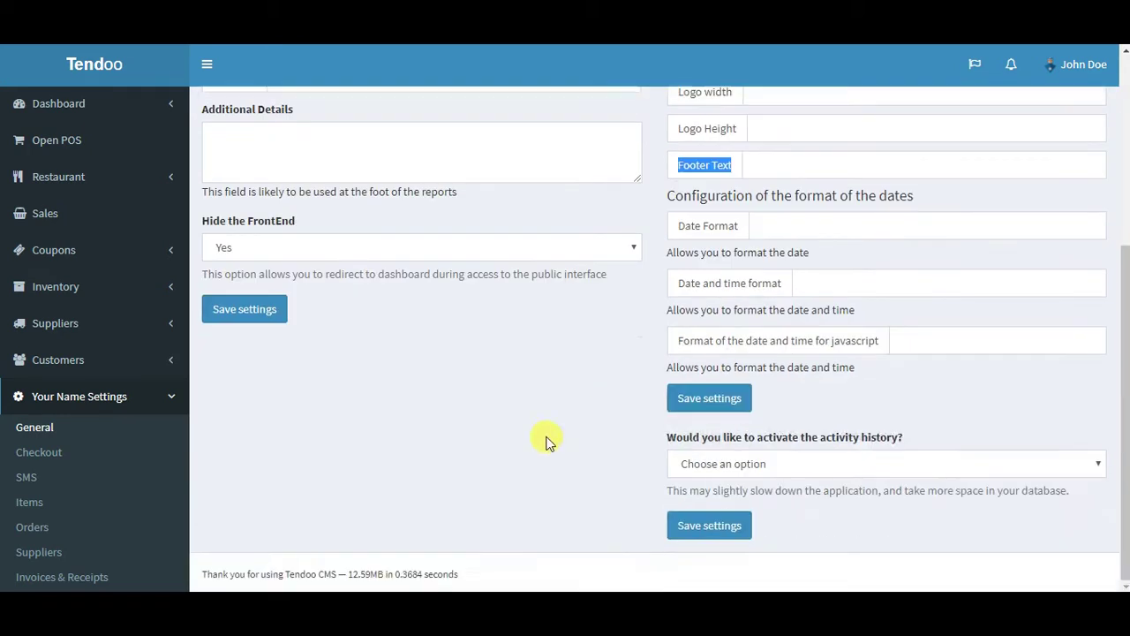
left_click_drag(196, 579, 510, 574)
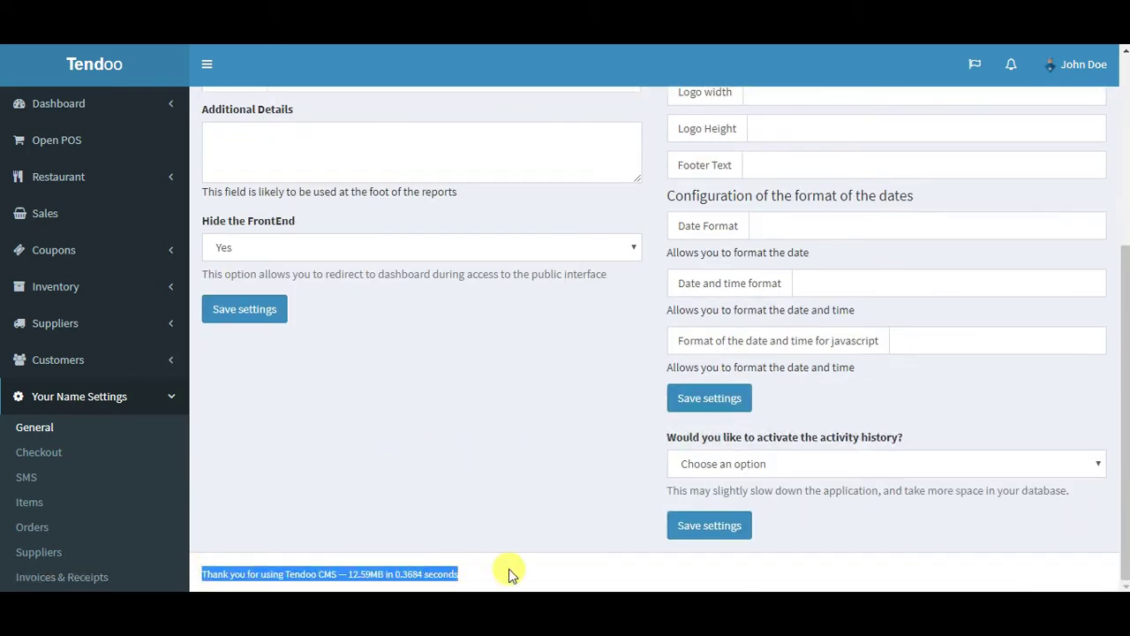
left_click(261, 571)
scroll(693, 290, "up", 3)
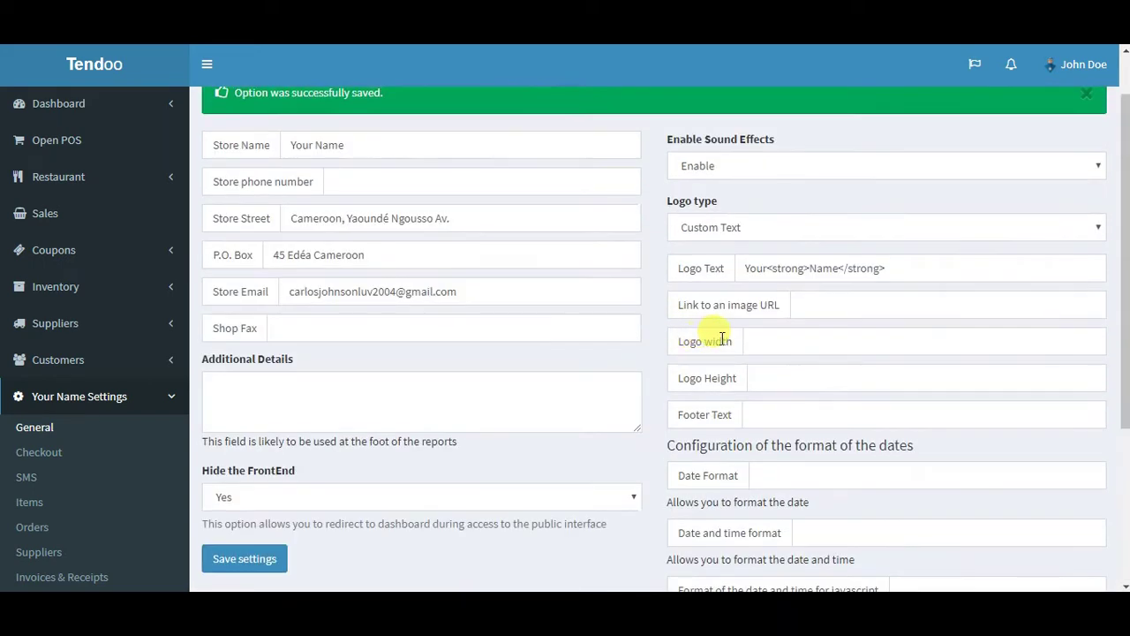
Set the footer text to 'Thank you using YourName' and save the settings
left_click(797, 410)
type("Thank you")
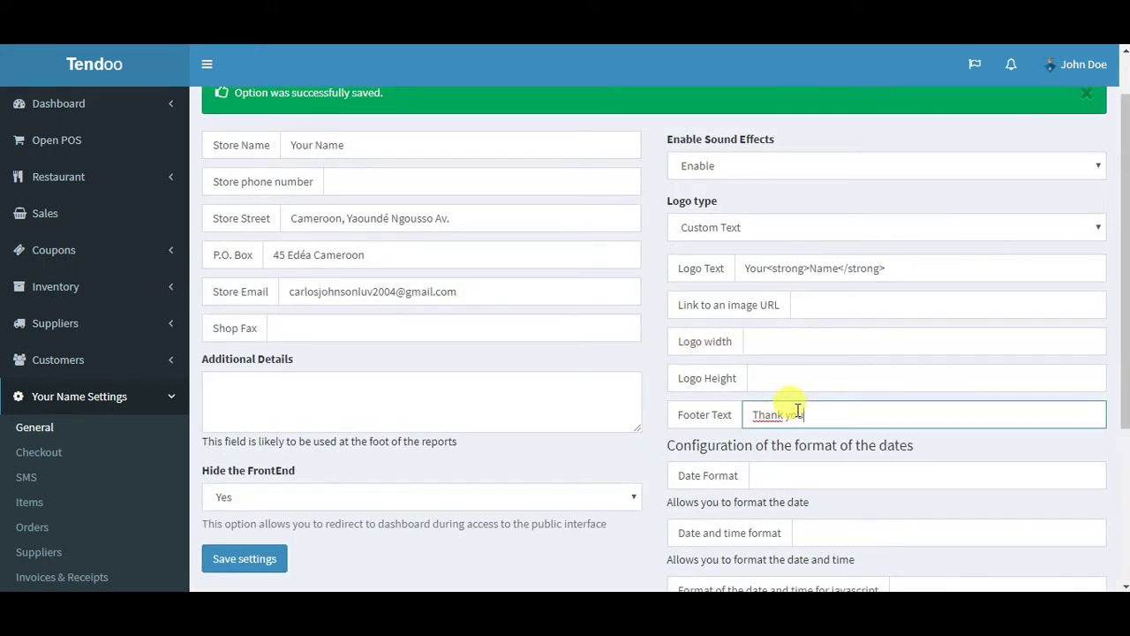
type(" using YourName")
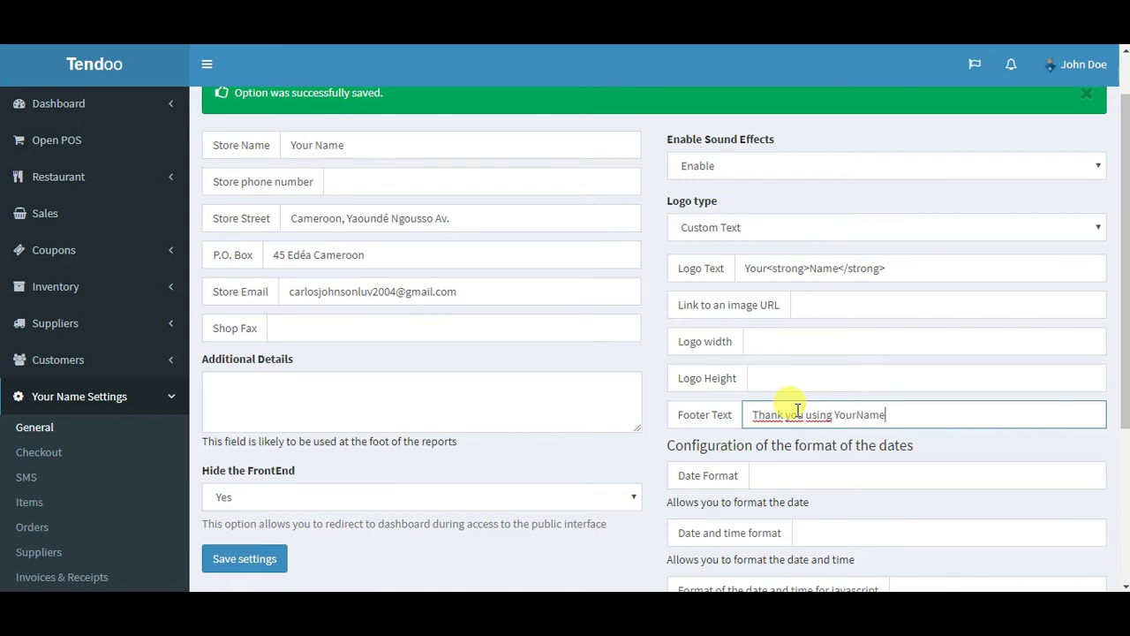
scroll(1016, 404, "down", 3)
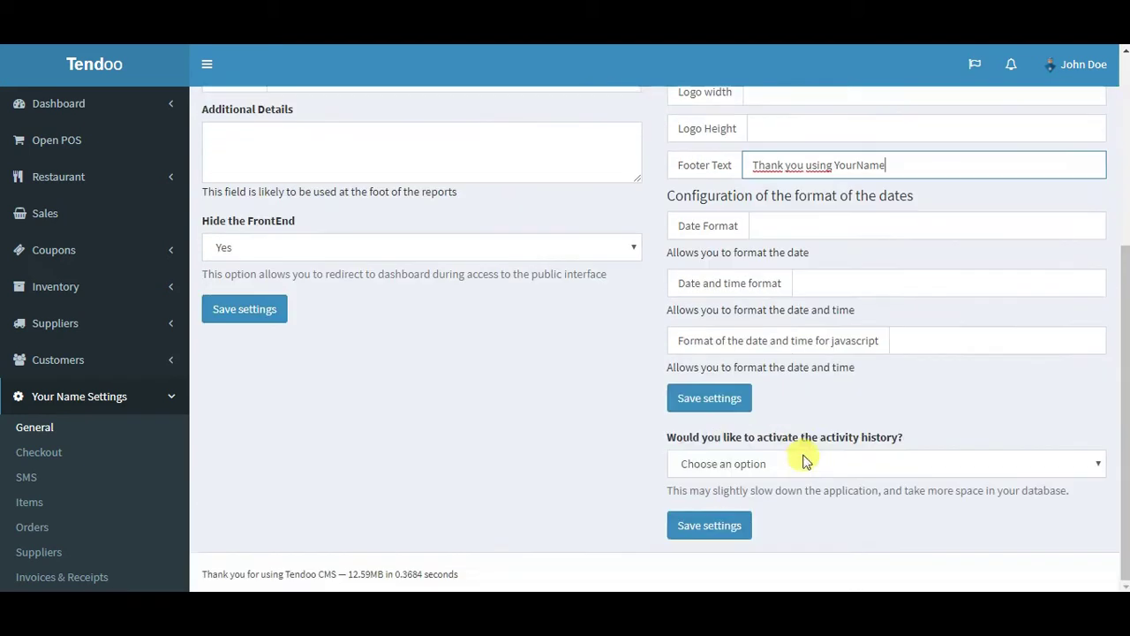
left_click(711, 399)
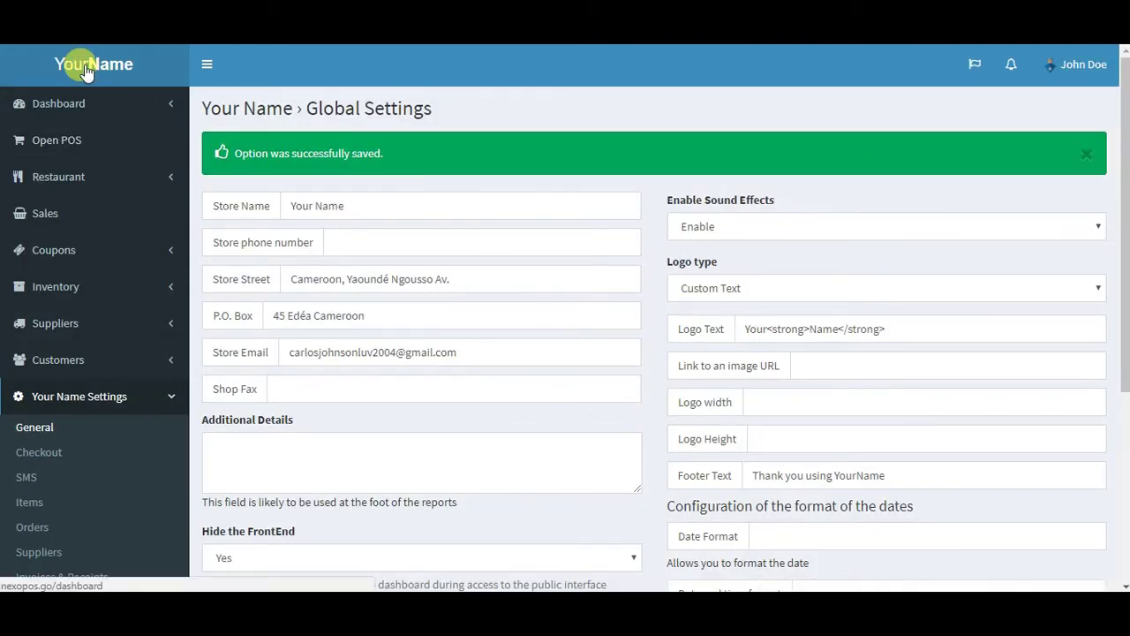
Confirm the footer shows YourName and 'Thank you using YourName', then open the account menu
scroll(349, 240, "down", 4)
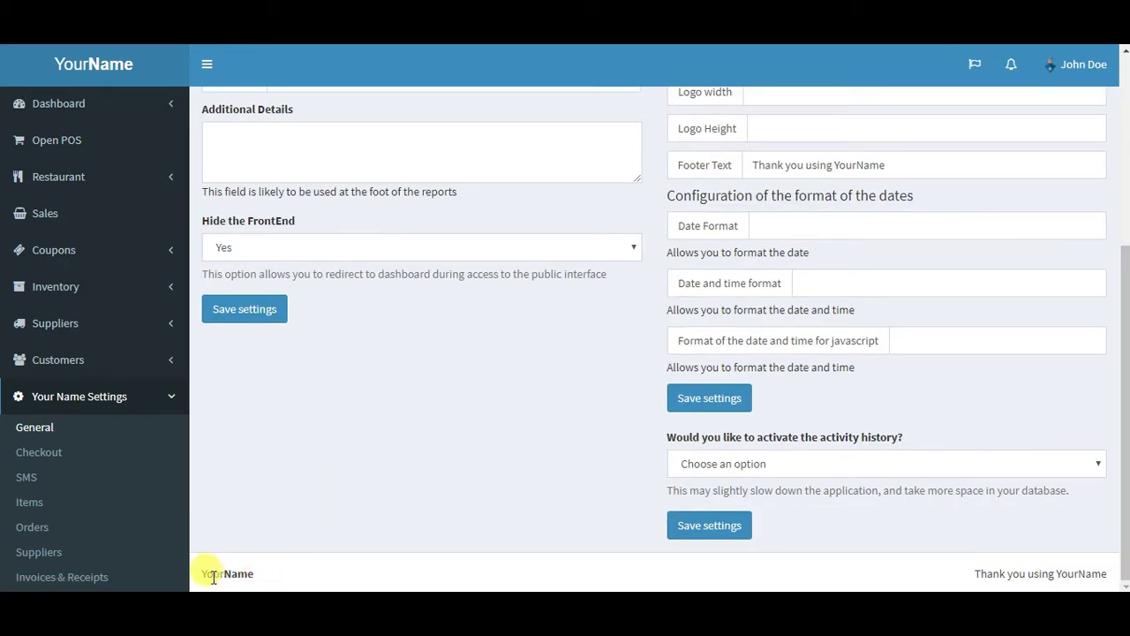
left_click_drag(197, 573, 260, 581)
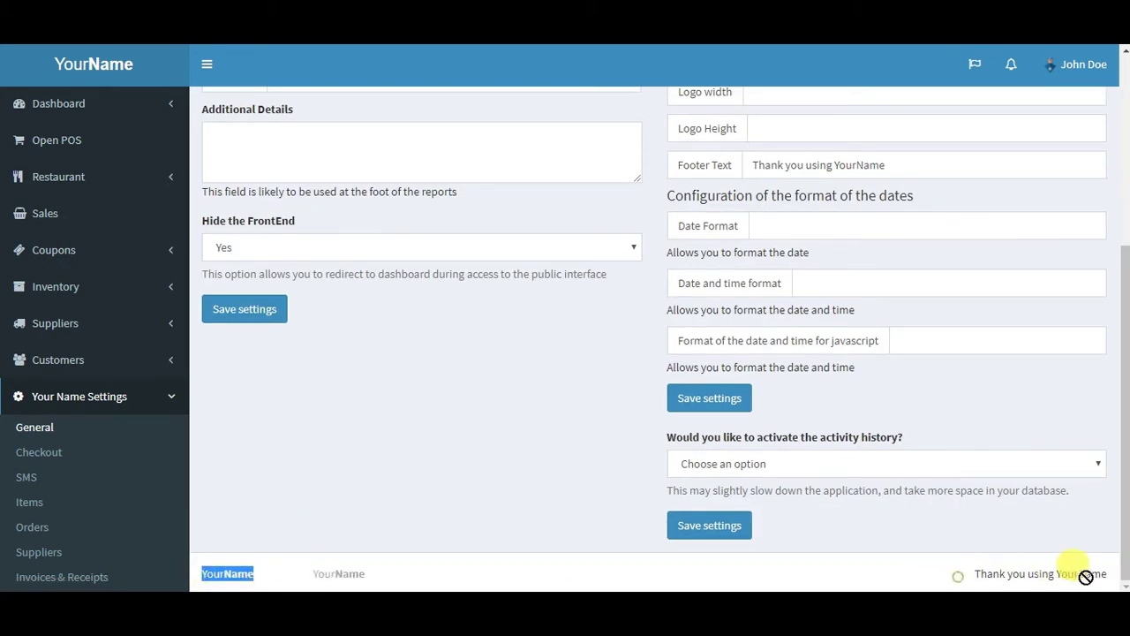
left_click_drag(979, 575, 1109, 574)
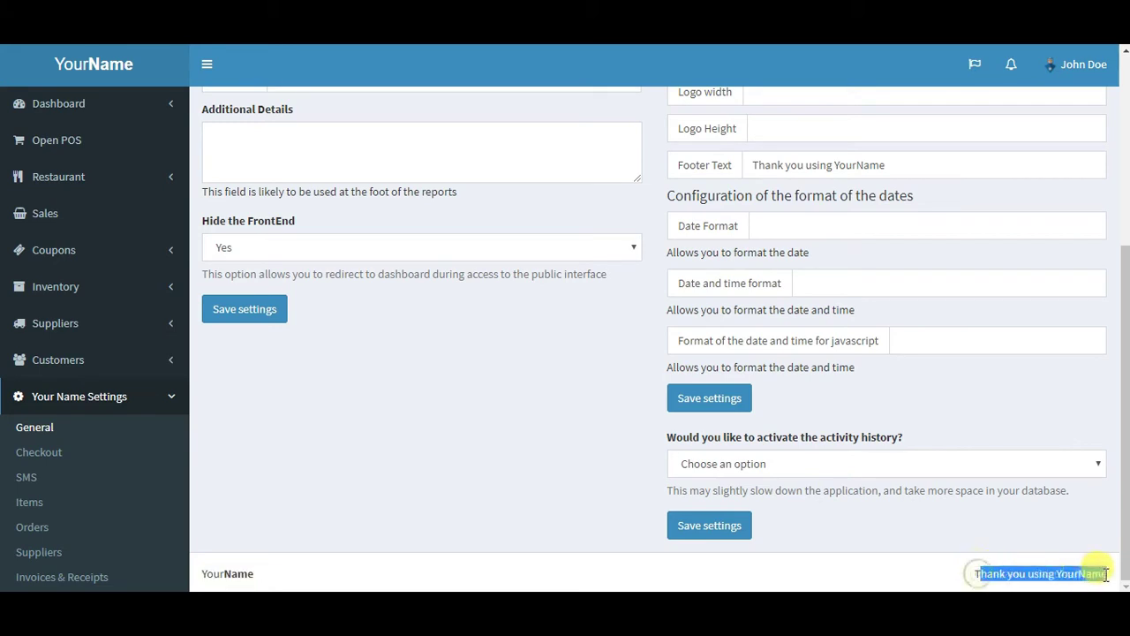
left_click_drag(670, 164, 742, 170)
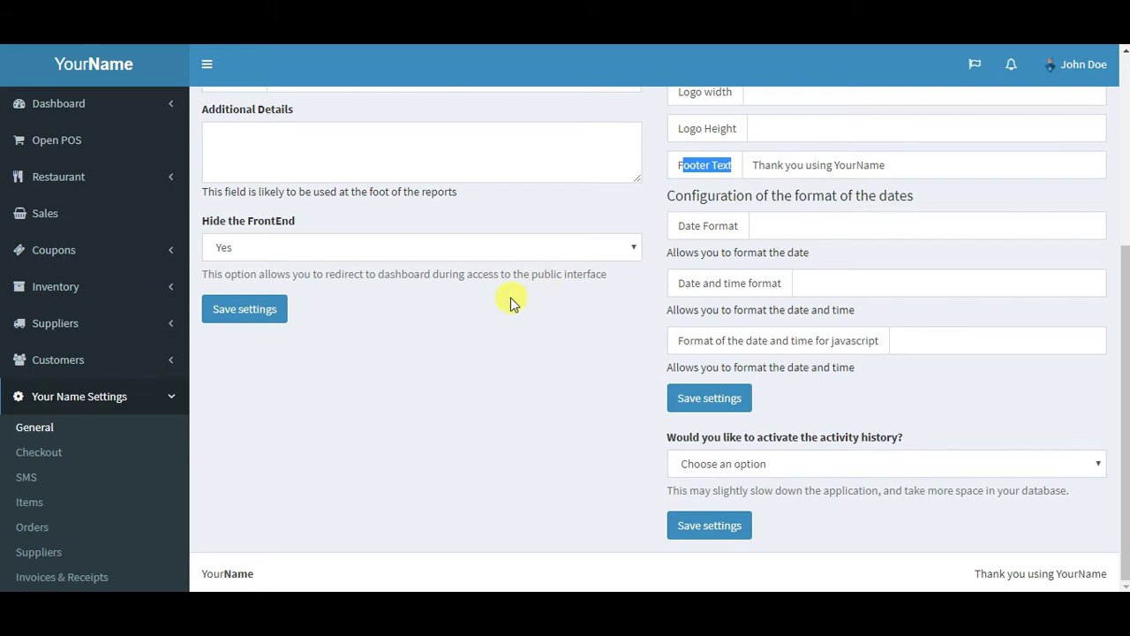
left_click(1079, 66)
Sign out, check the YourName logo on the login page, and sign back in with Remember me
left_click(1045, 265)
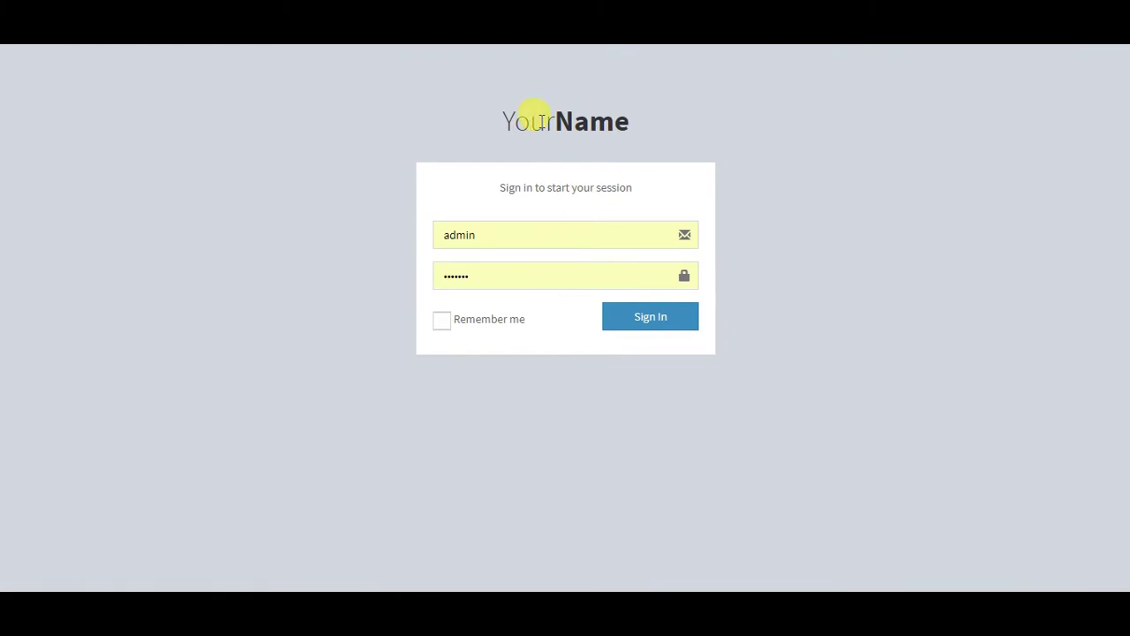
left_click_drag(503, 114, 630, 121)
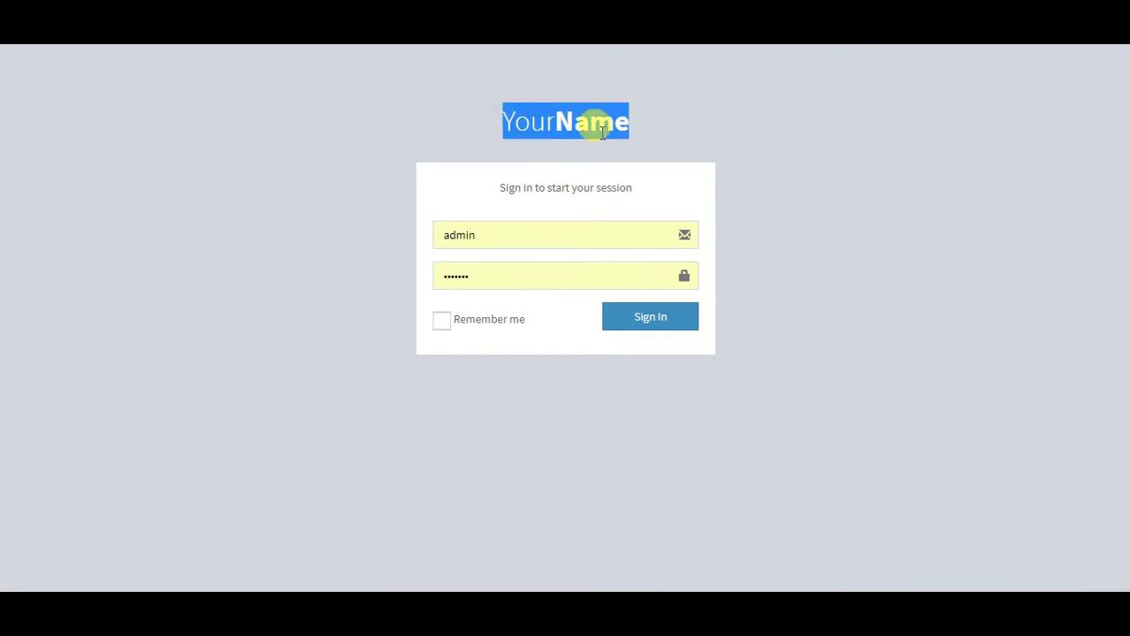
left_click(490, 320)
left_click(623, 324)
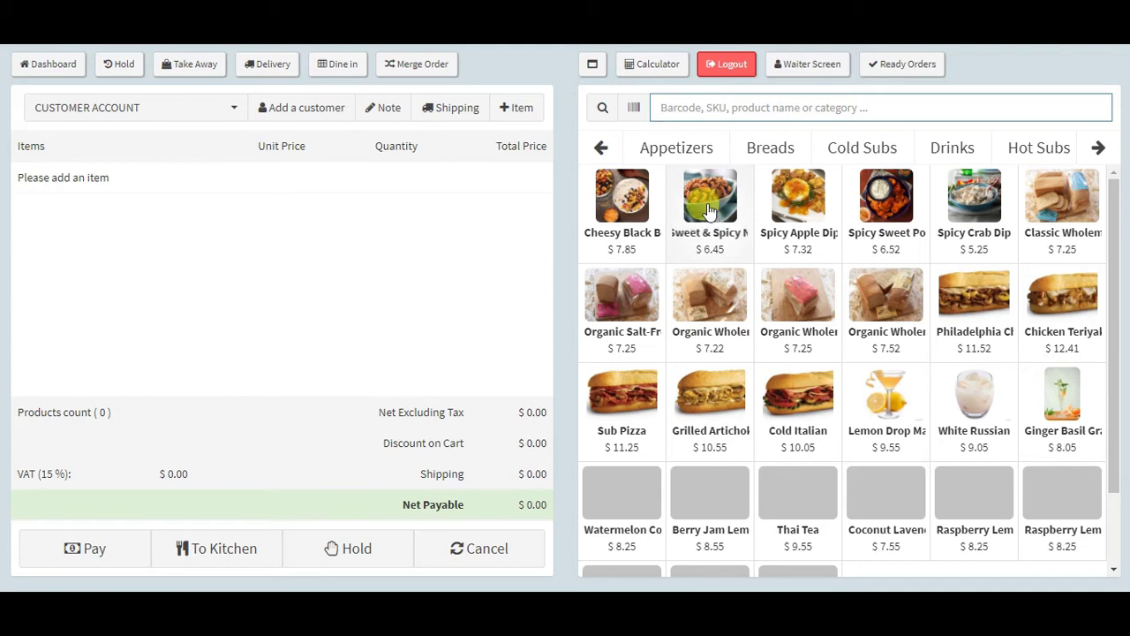
Go from the point of sale to the Checkout settings page
left_click(46, 65)
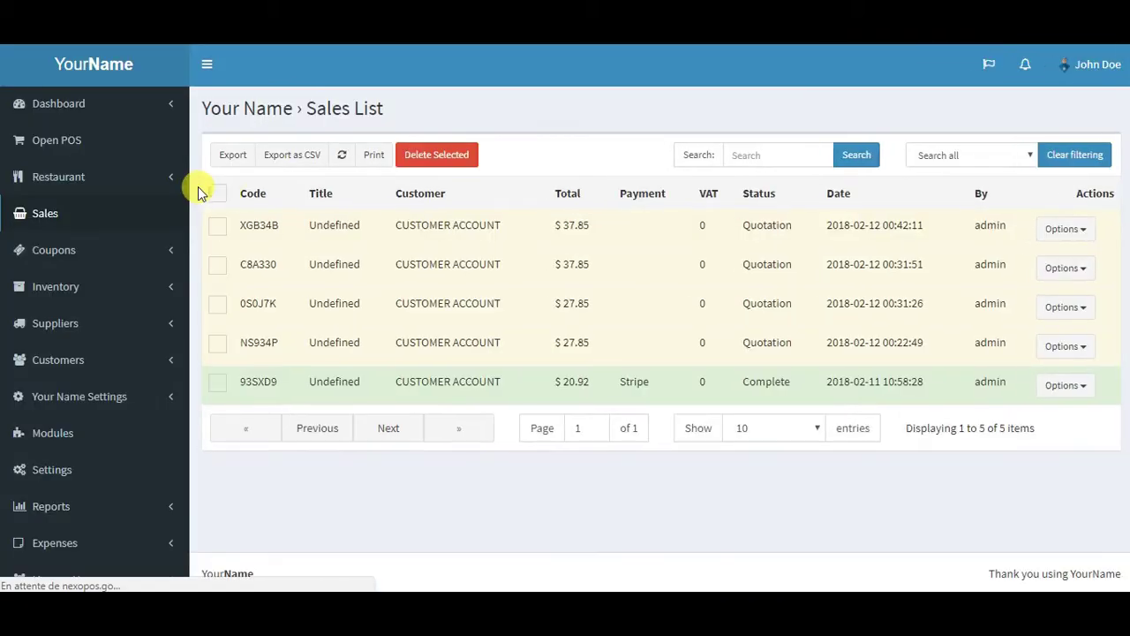
left_click(76, 397)
scroll(71, 291, "down", 2)
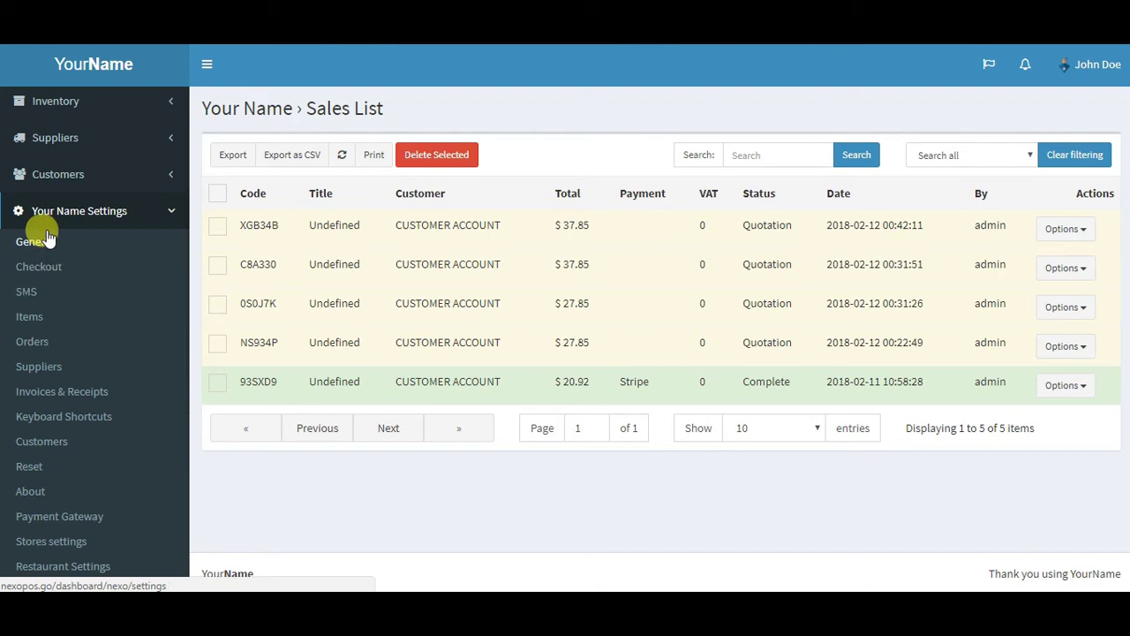
left_click(83, 272)
Set 'Enable quick search?' to Yes, save, and return to the point of sale
scroll(610, 238, "down", 2)
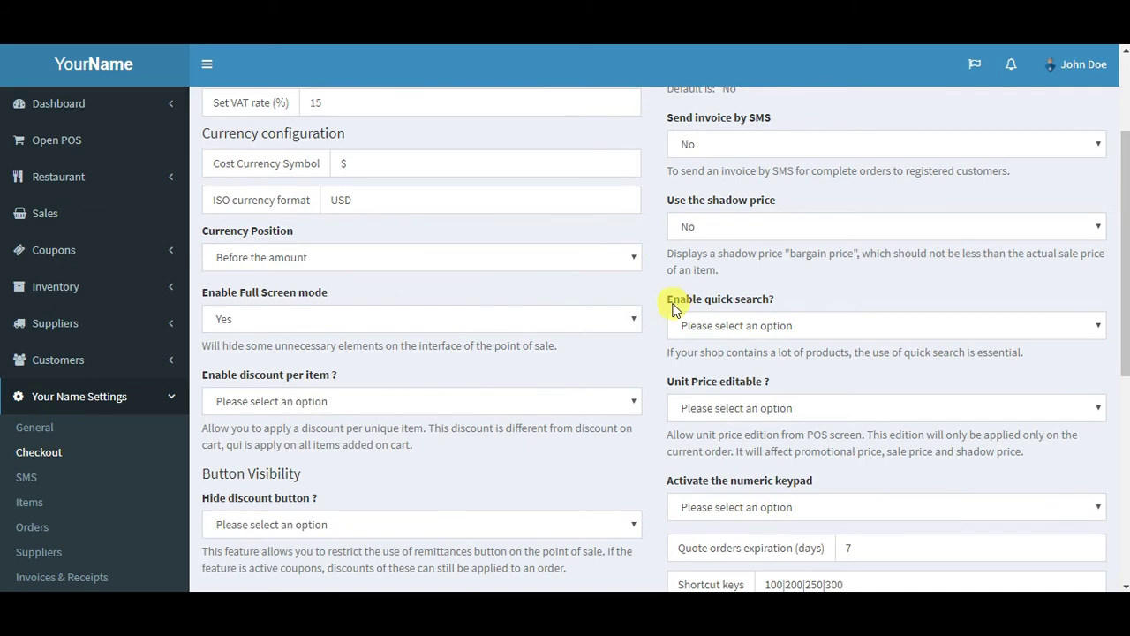
left_click_drag(669, 302, 788, 302)
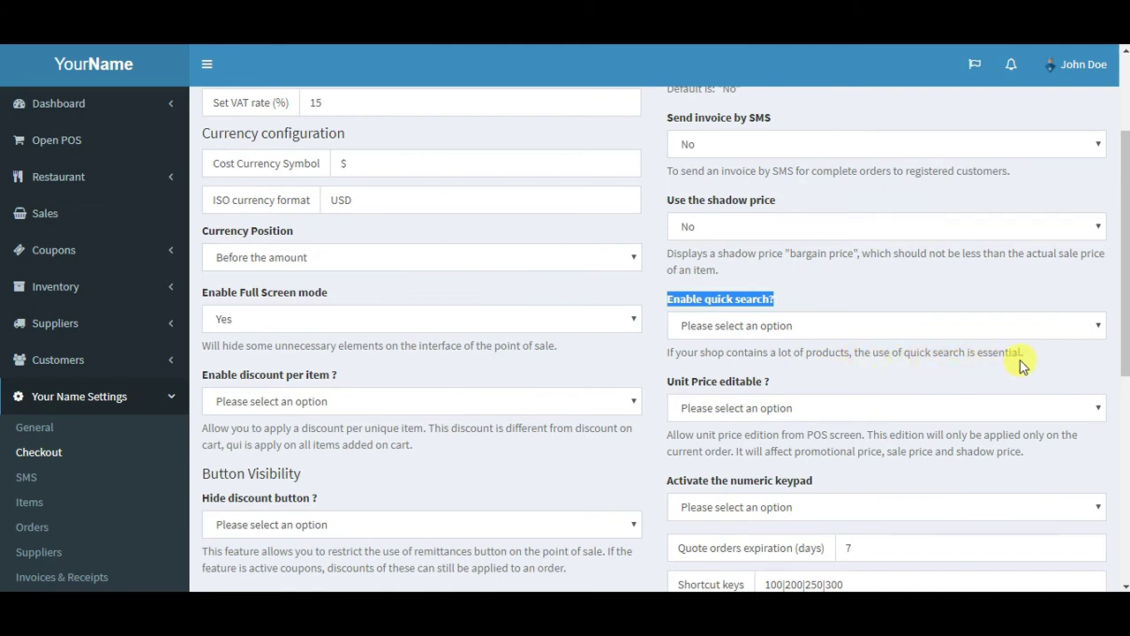
left_click(694, 327)
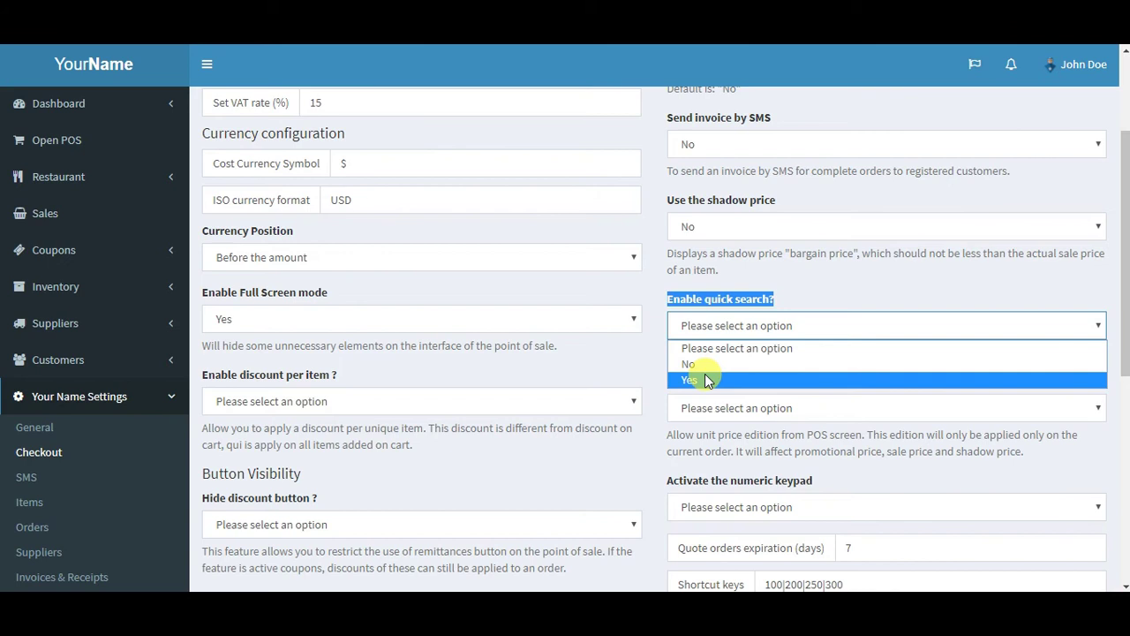
left_click(705, 380)
scroll(707, 362, "down", 4)
left_click(699, 405)
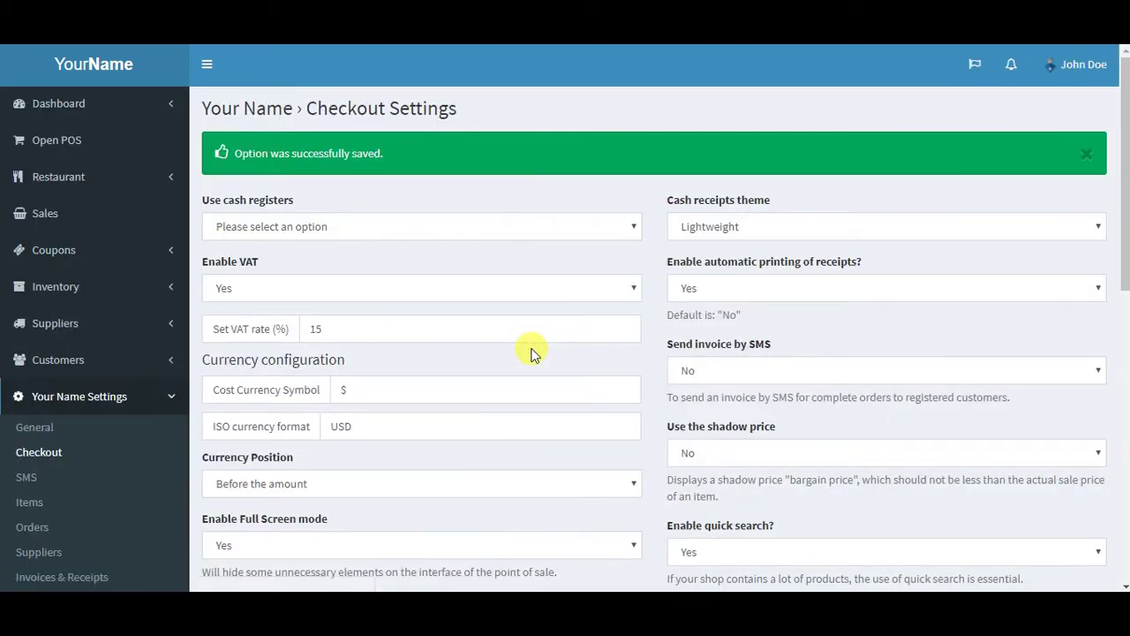
left_click(57, 141)
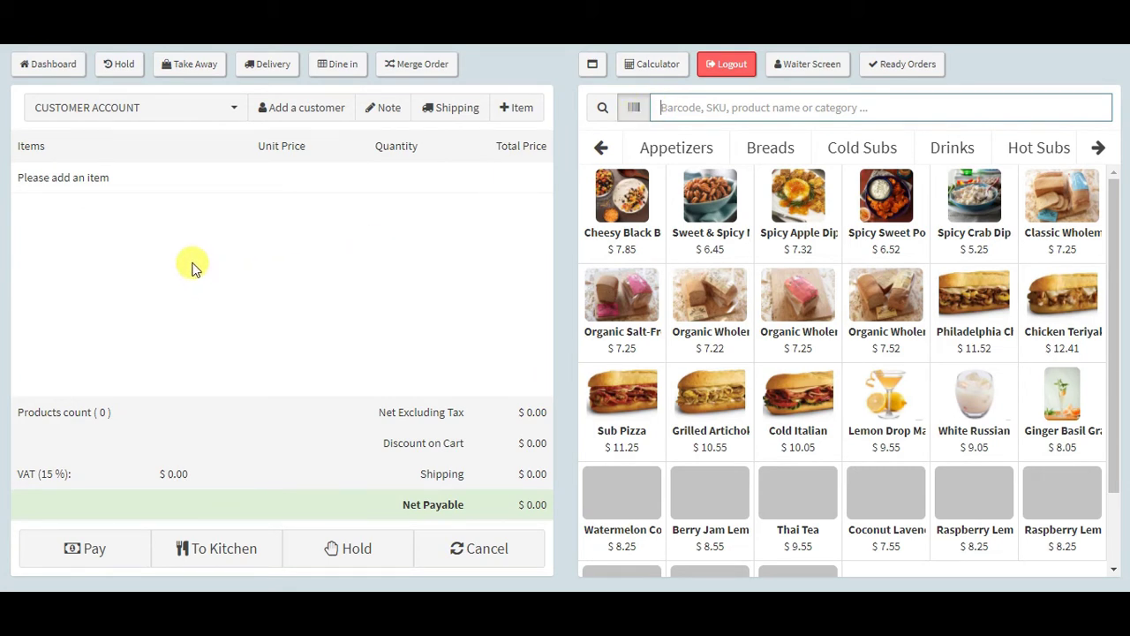
Add the Organic Salt-Free item ($7.25) to the cart, keeping the order after trying Calculator and Take Away
left_click(603, 334)
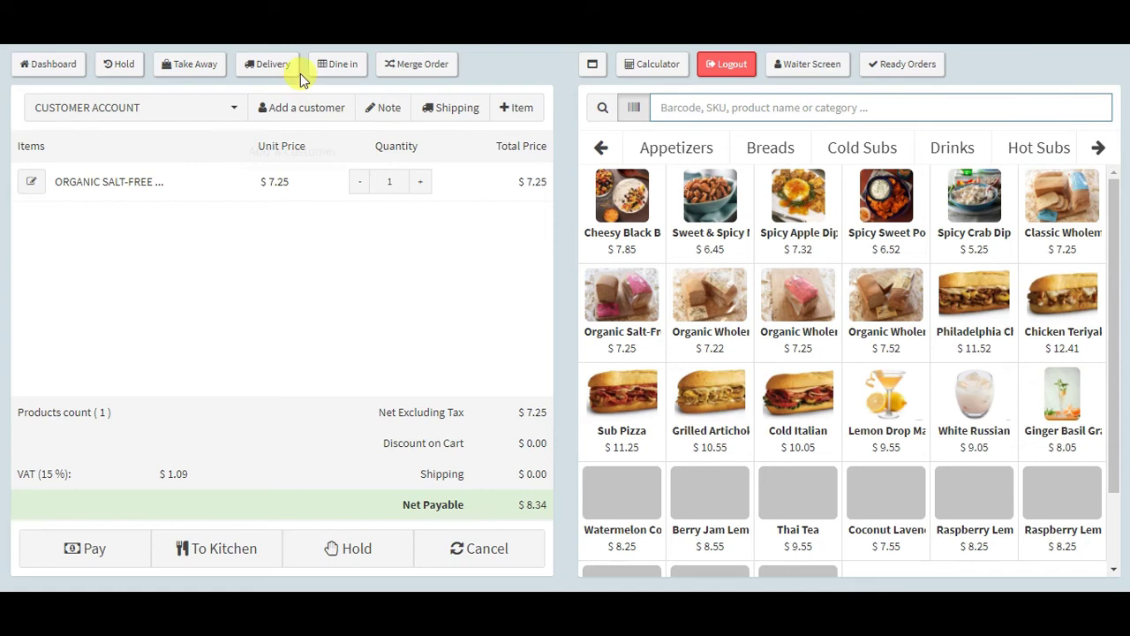
left_click(655, 66)
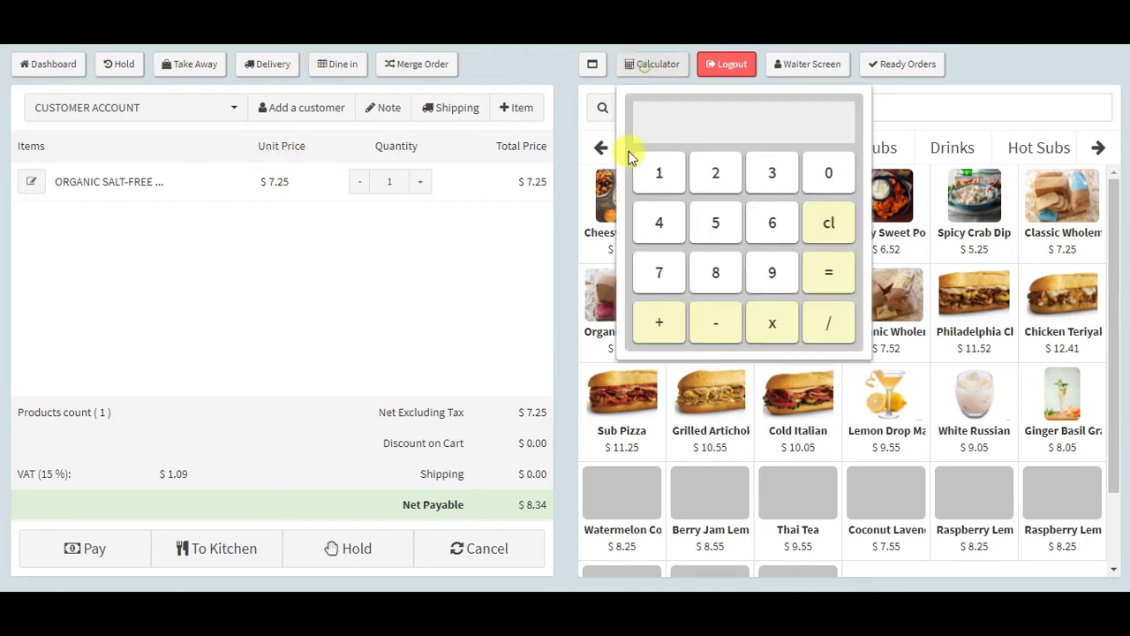
left_click(391, 275)
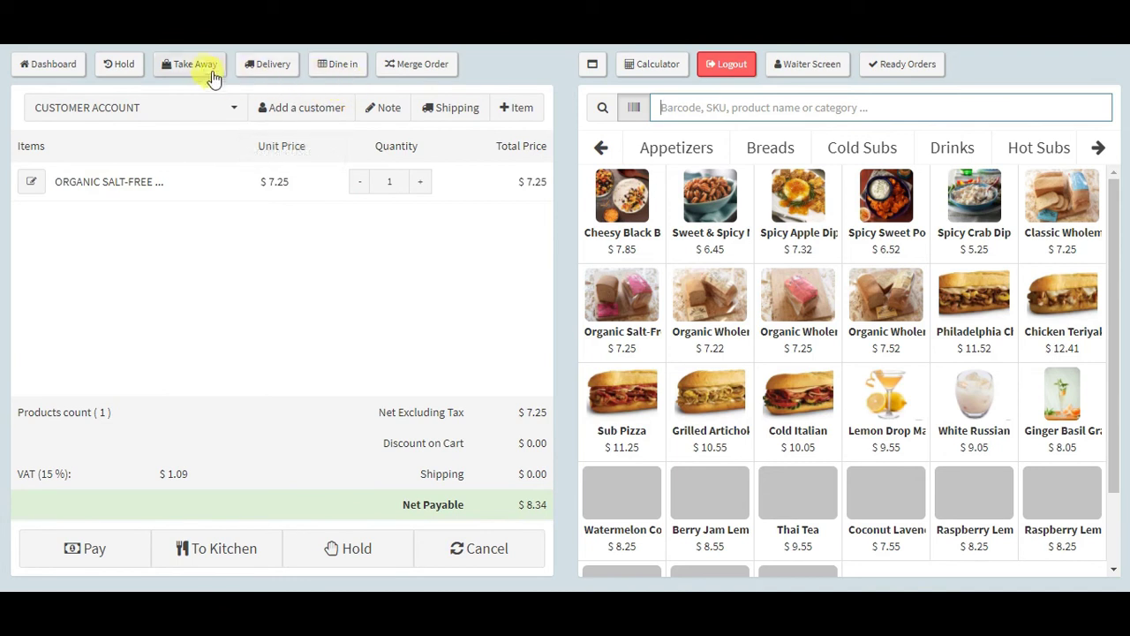
left_click(118, 69)
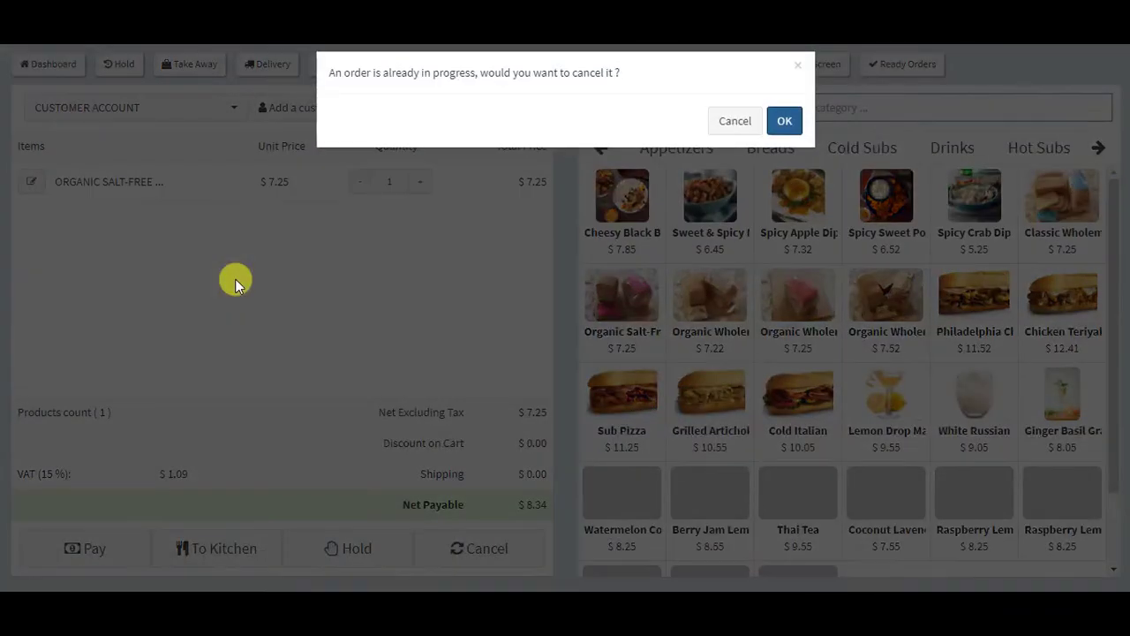
left_click(733, 124)
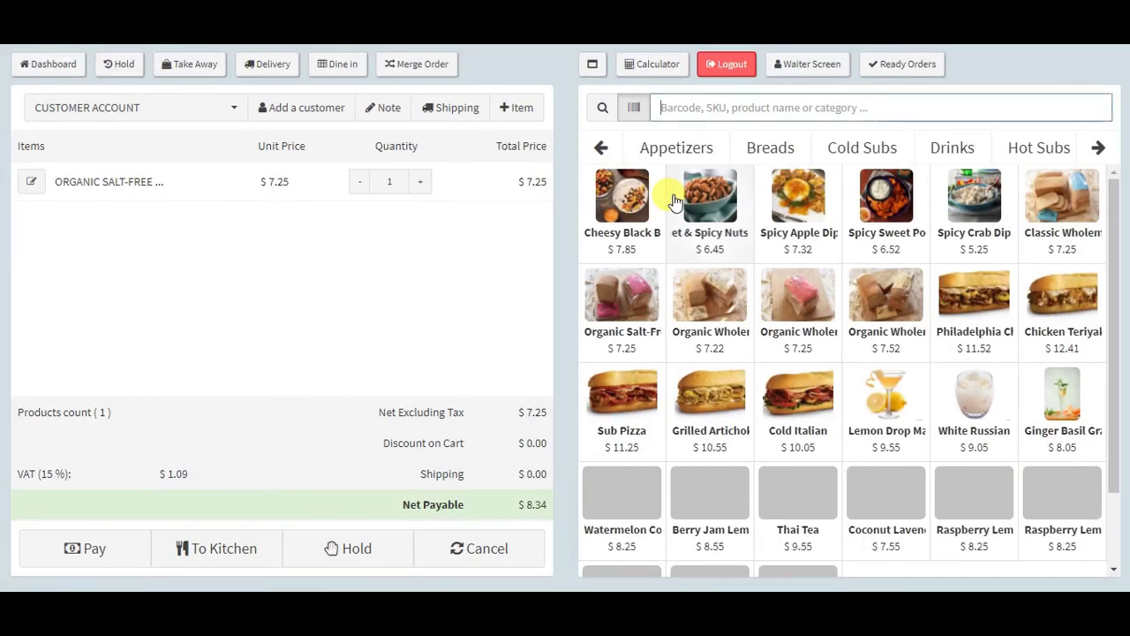